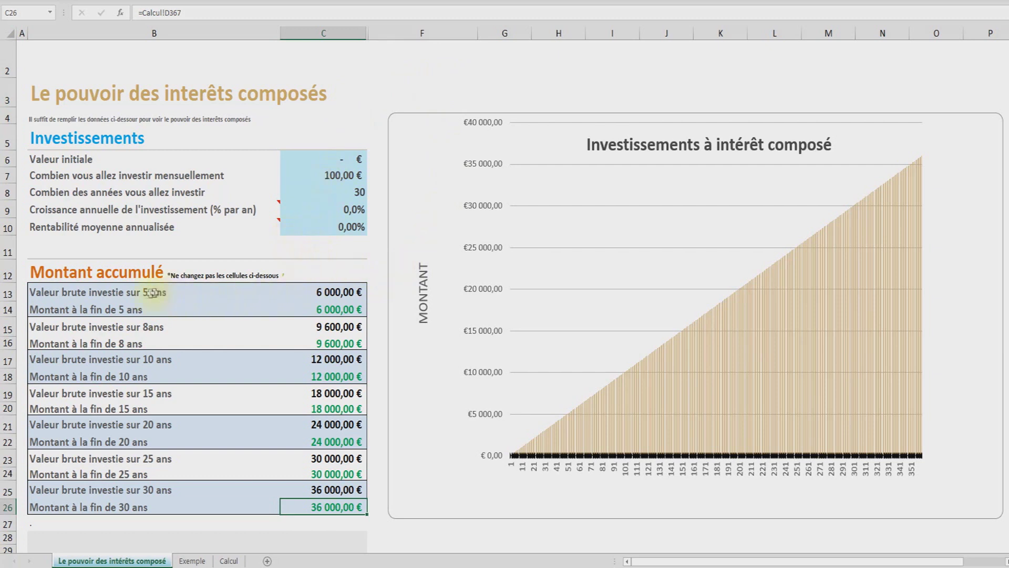
{"action": "left_click", "coordinate": [133, 296]}
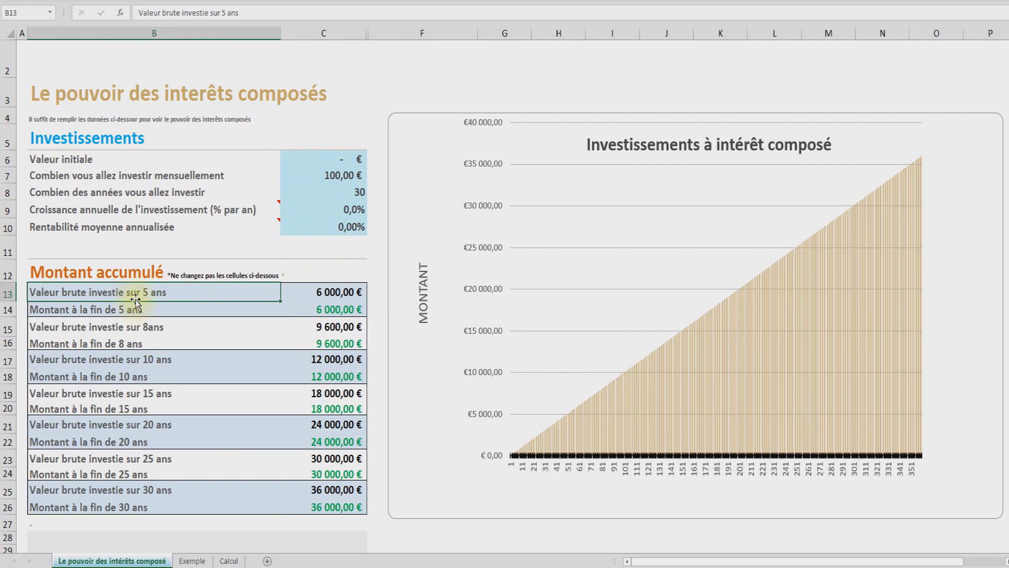
{"action": "left_click", "coordinate": [126, 309]}
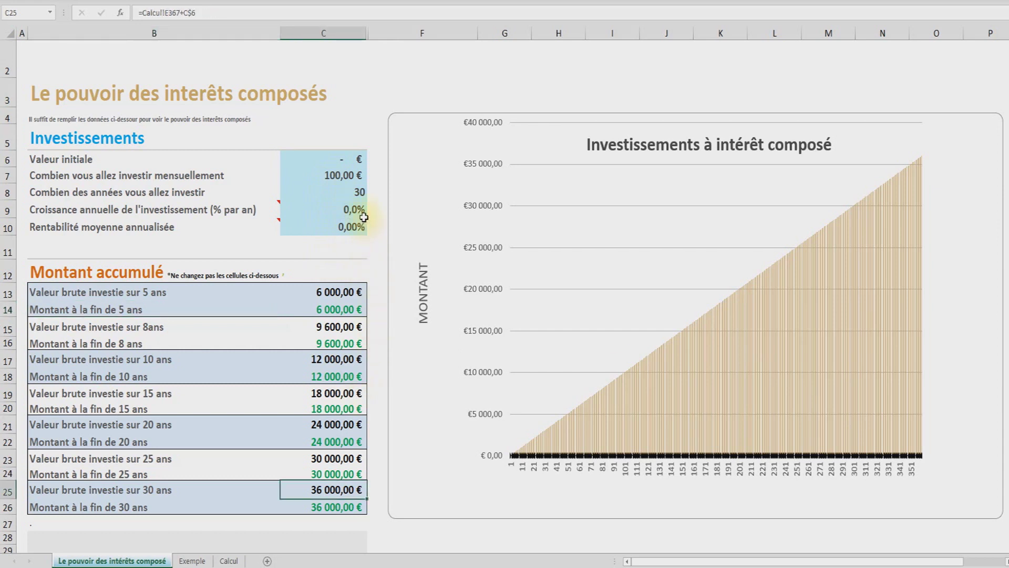
{"action": "left_click", "coordinate": [362, 506]}
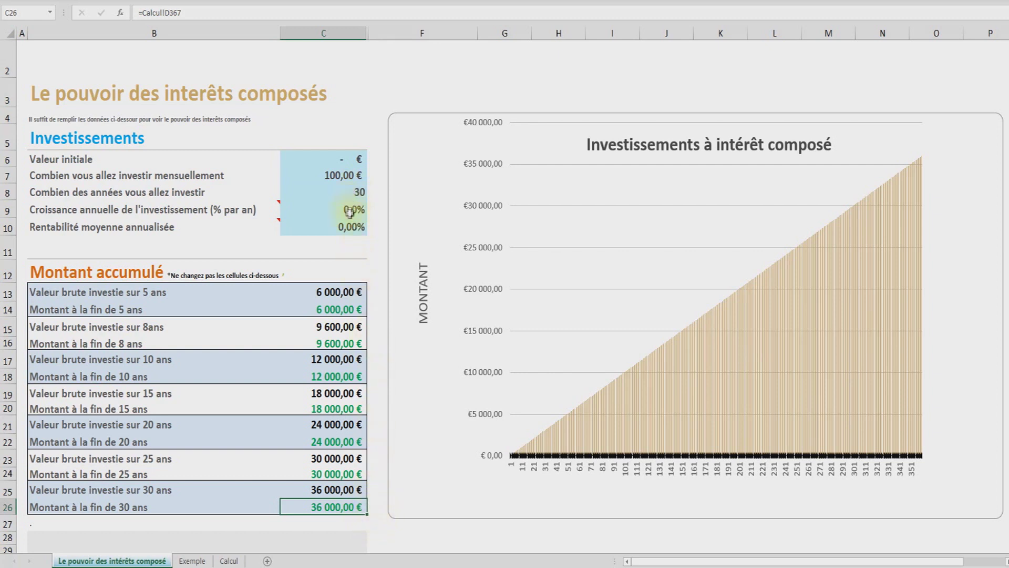
- Set the average annualised return (Rentabilité moyenne annualisée) to 6%
{"action": "left_click", "coordinate": [350, 227]}
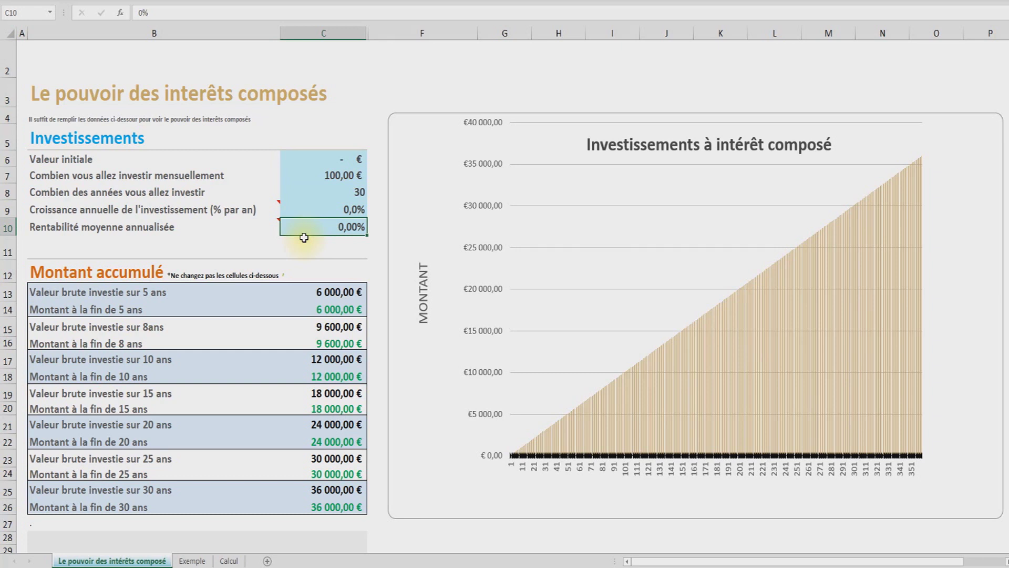
{"action": "type", "text": "7"}
{"action": "key", "text": "Return"}
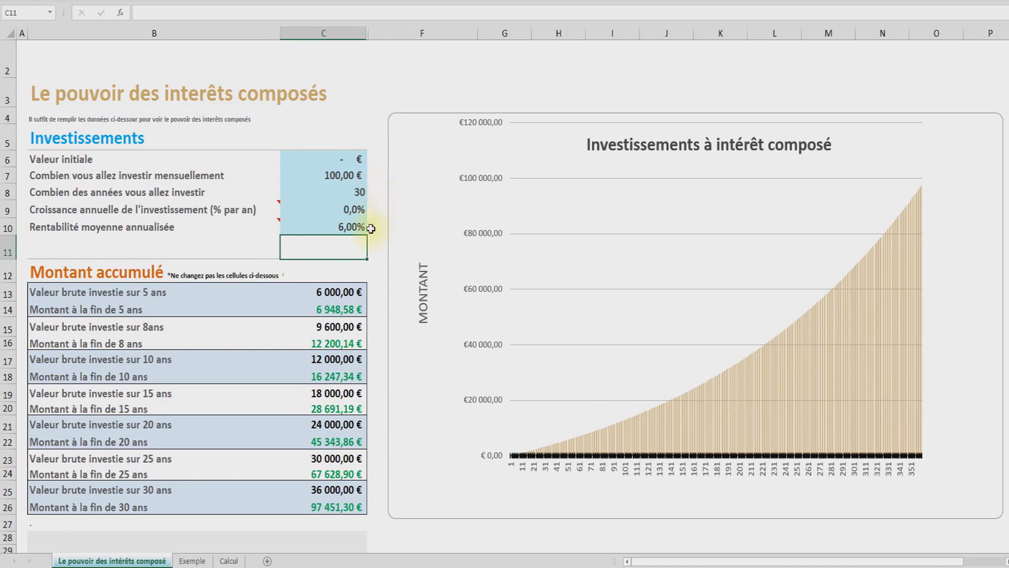
{"action": "left_click_drag", "start_coordinate": [124, 229], "coordinate": [286, 231]}
{"action": "left_click", "coordinate": [351, 245]}
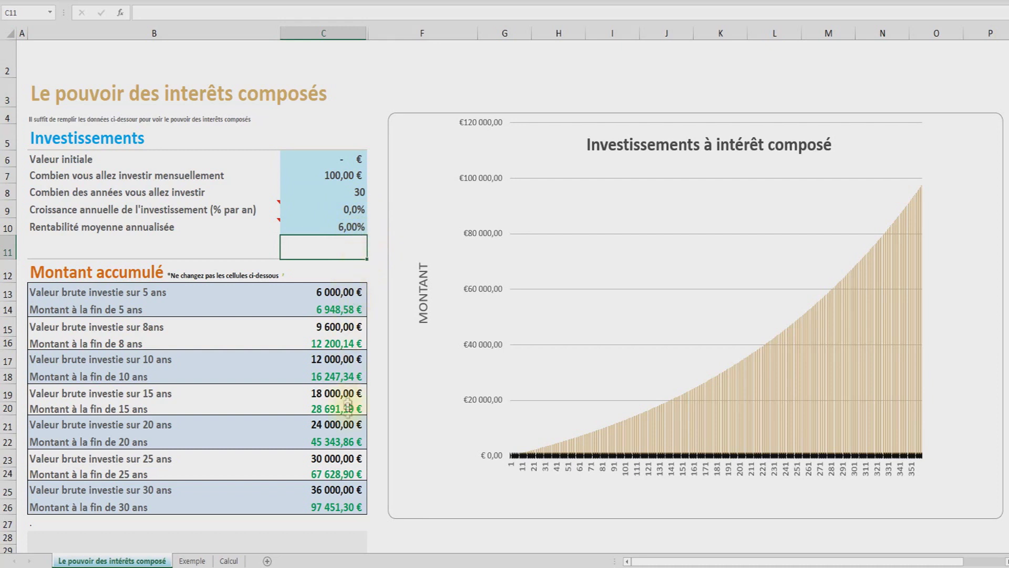
{"action": "left_click", "coordinate": [331, 493]}
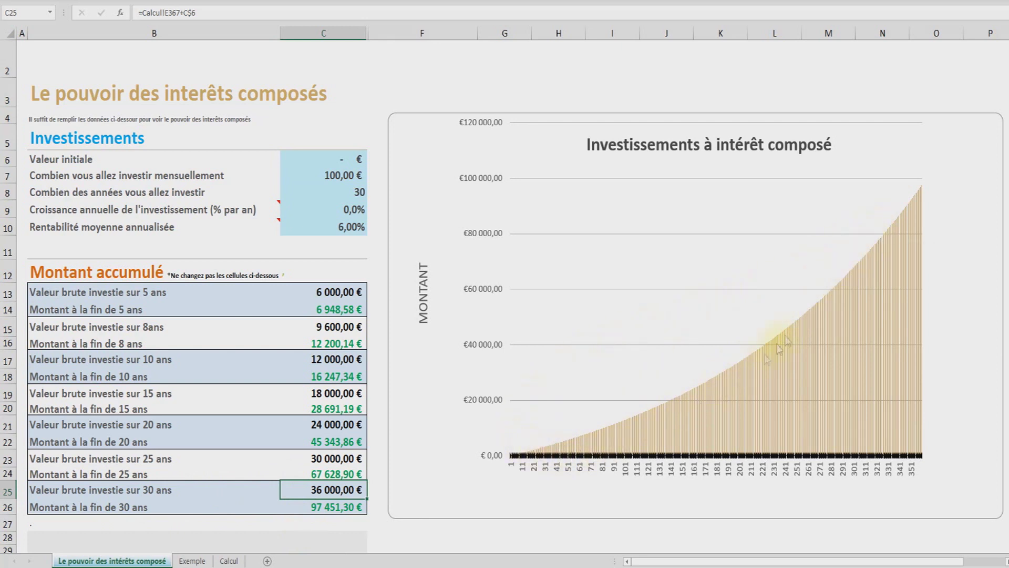
- Try an investment duration of 20 years and check its effect on the accumulated amounts and the chart
{"action": "left_click", "coordinate": [358, 192]}
{"action": "type", "text": "20"}
{"action": "left_click", "coordinate": [344, 427]}
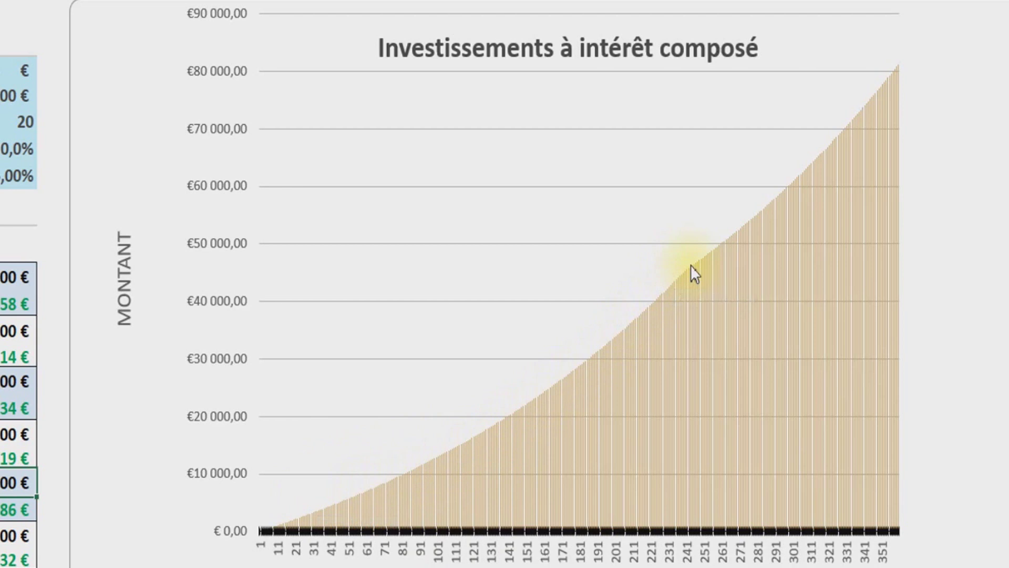
{"action": "left_click", "coordinate": [1, 126]}
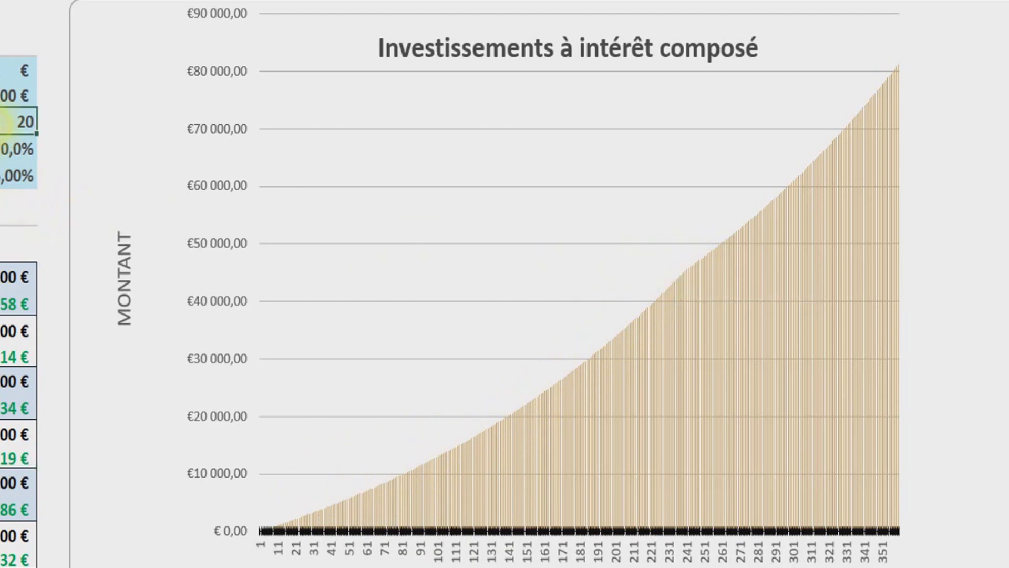
{"action": "left_click", "coordinate": [1, 395]}
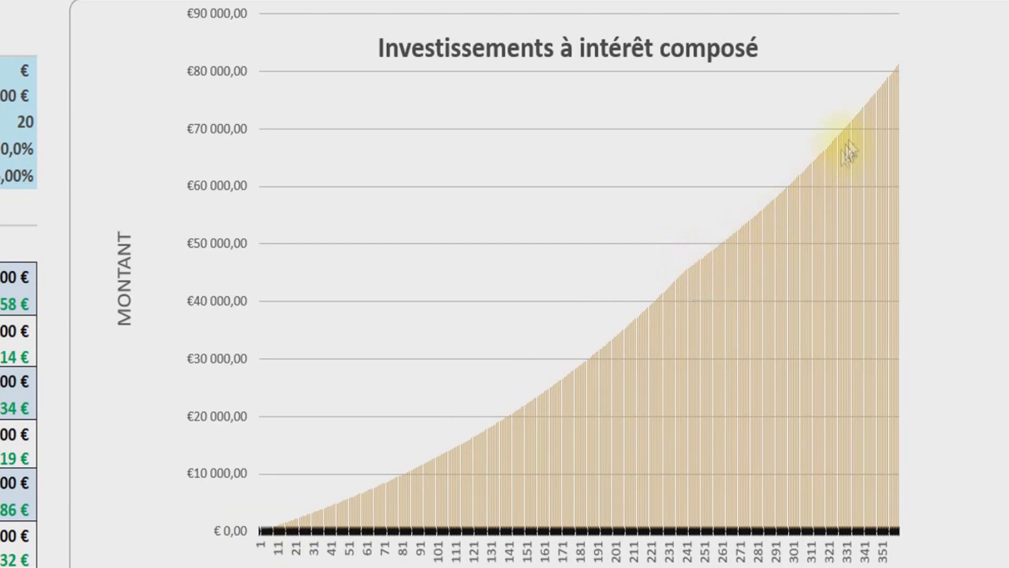
{"action": "left_click", "coordinate": [3, 103]}
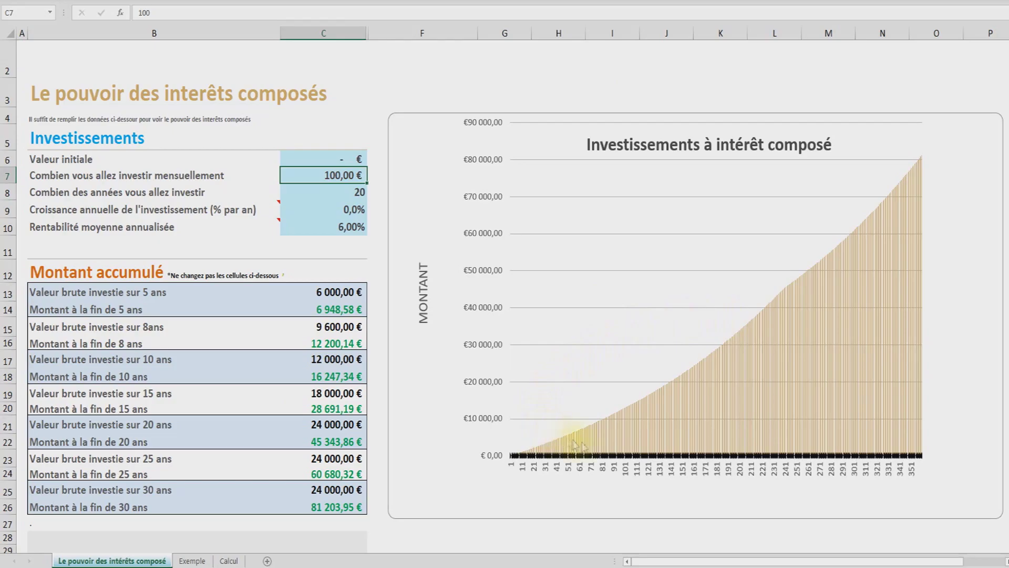
- Set the number of years to invest back to 30
{"action": "left_click", "coordinate": [351, 196]}
{"action": "type", "text": "30"}
{"action": "key", "text": "Return"}
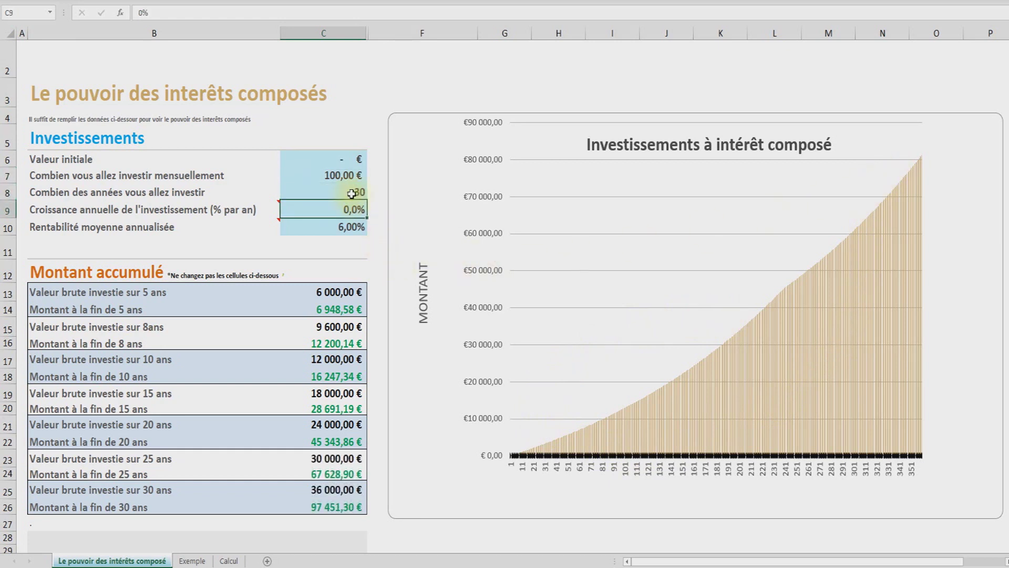
- Try a monthly investment of 200 €
{"action": "left_click", "coordinate": [337, 175]}
{"action": "type", "text": "200"}
{"action": "left_click", "coordinate": [346, 199]}
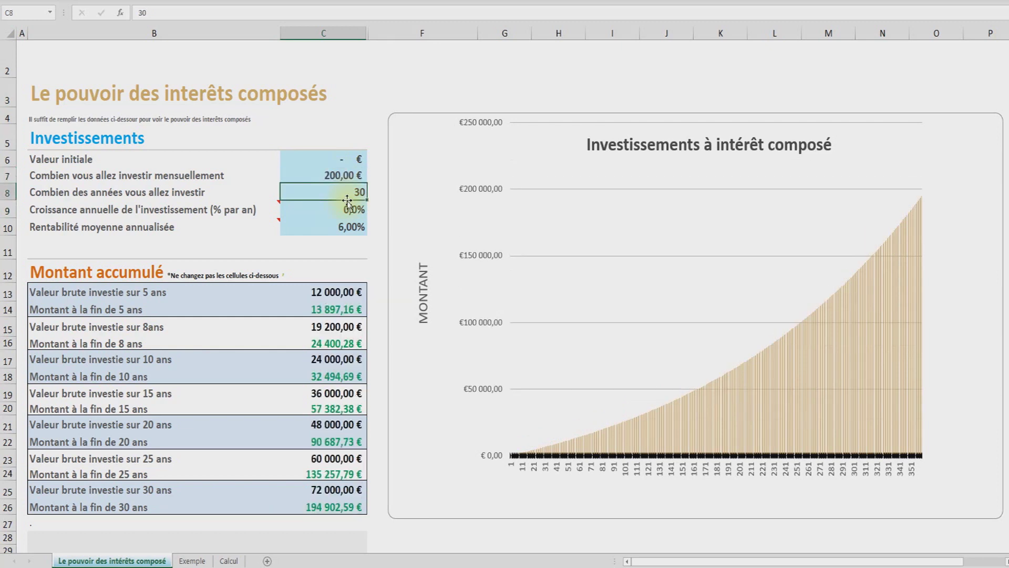
- Set the monthly investment to 300 €
{"action": "double_click", "coordinate": [327, 174]}
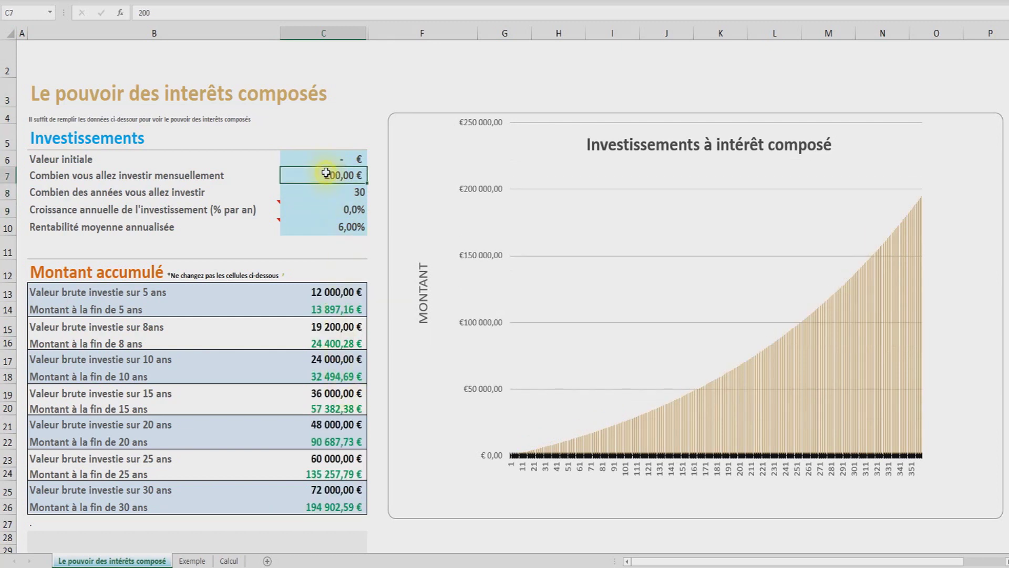
{"action": "type", "text": "100"}
{"action": "key", "text": "Return"}
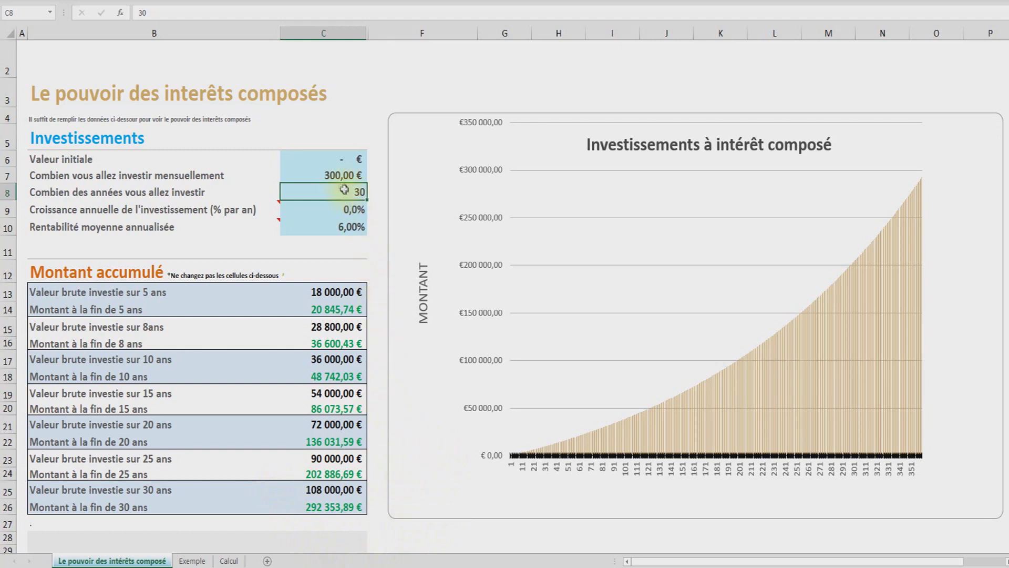
{"action": "left_click", "coordinate": [337, 174]}
- Try an initial value of 10 000 €, and reset it to 0
{"action": "left_click", "coordinate": [338, 161]}
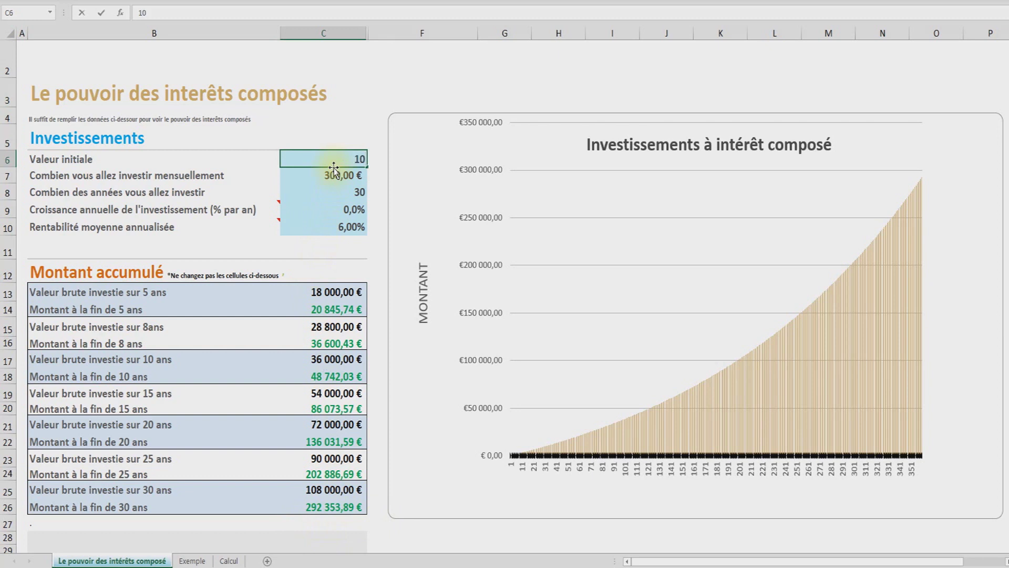
{"action": "key", "text": "Return"}
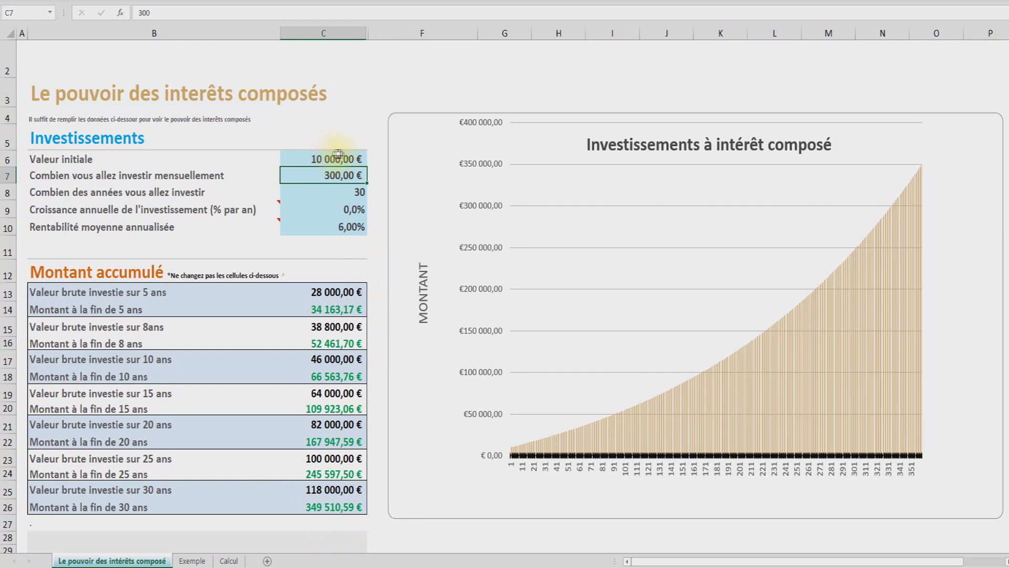
{"action": "left_click", "coordinate": [316, 160]}
{"action": "type", "text": "0"}
{"action": "key", "text": "Return"}
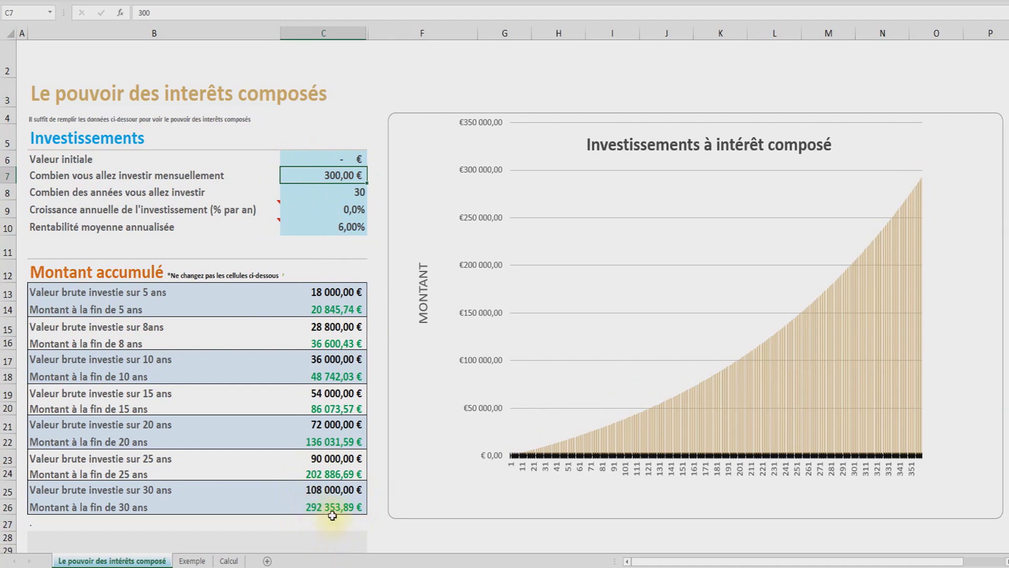
- Open the Calcul sheet and examine its monthly investment, accumulated amount and gross invested value columns
{"action": "left_click", "coordinate": [229, 561]}
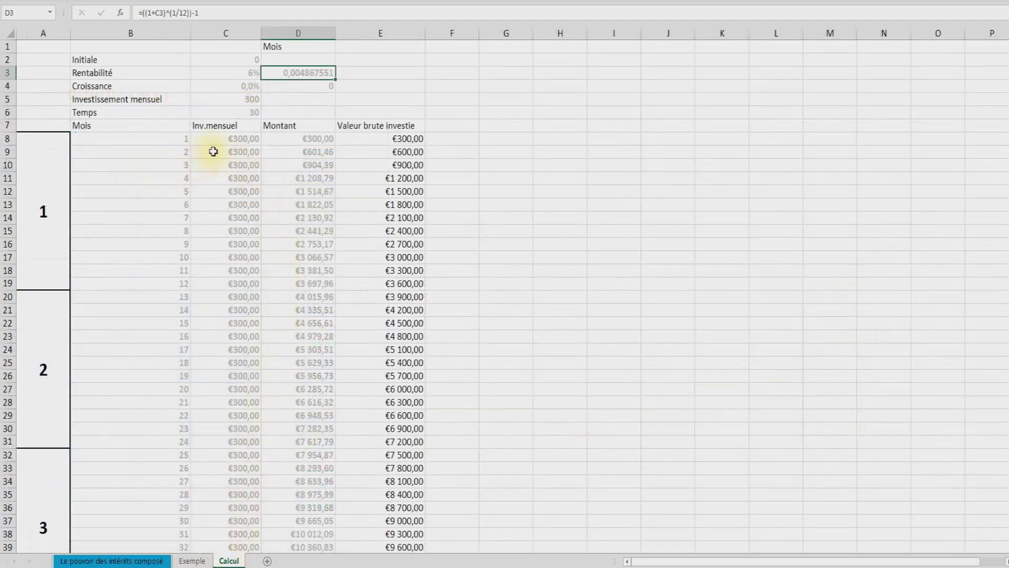
{"action": "left_click", "coordinate": [211, 152]}
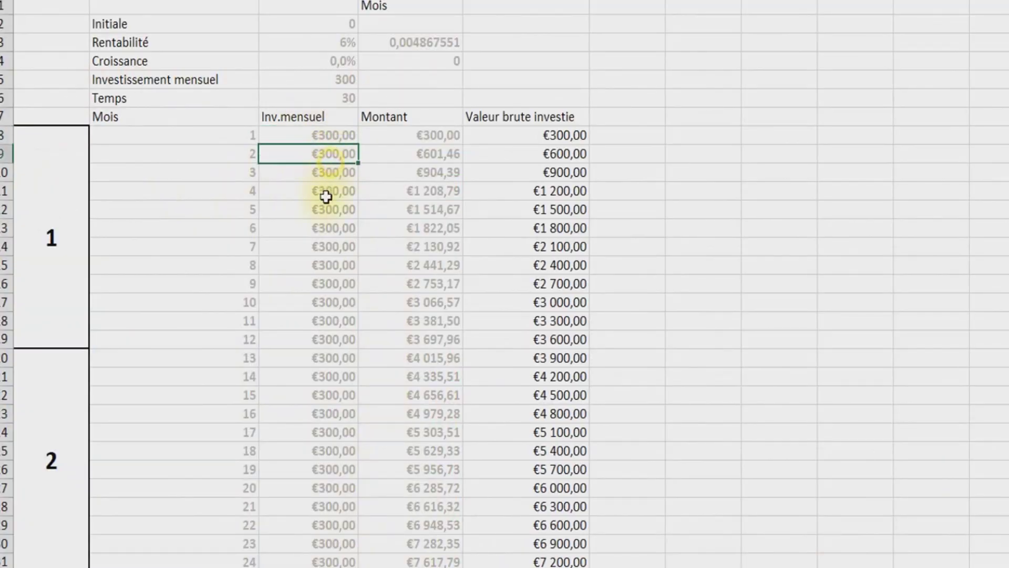
{"action": "left_click", "coordinate": [326, 197]}
{"action": "left_click", "coordinate": [326, 247]}
{"action": "left_click", "coordinate": [327, 283]}
{"action": "left_click", "coordinate": [432, 135]}
{"action": "left_click", "coordinate": [435, 159]}
{"action": "left_click", "coordinate": [434, 209]}
{"action": "left_click", "coordinate": [434, 247]}
{"action": "left_click", "coordinate": [435, 302]}
{"action": "left_click", "coordinate": [438, 358]}
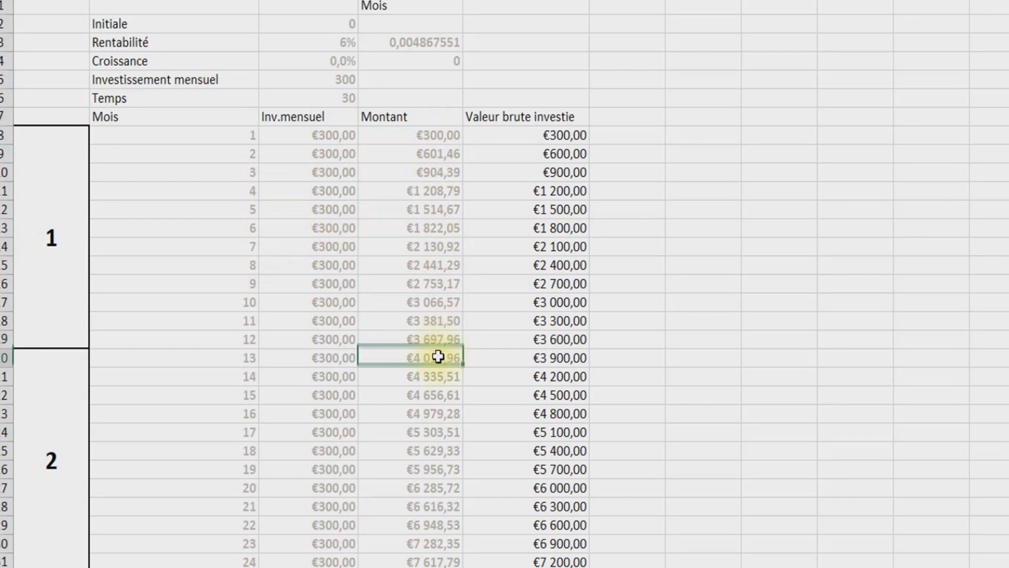
{"action": "left_click", "coordinate": [552, 376]}
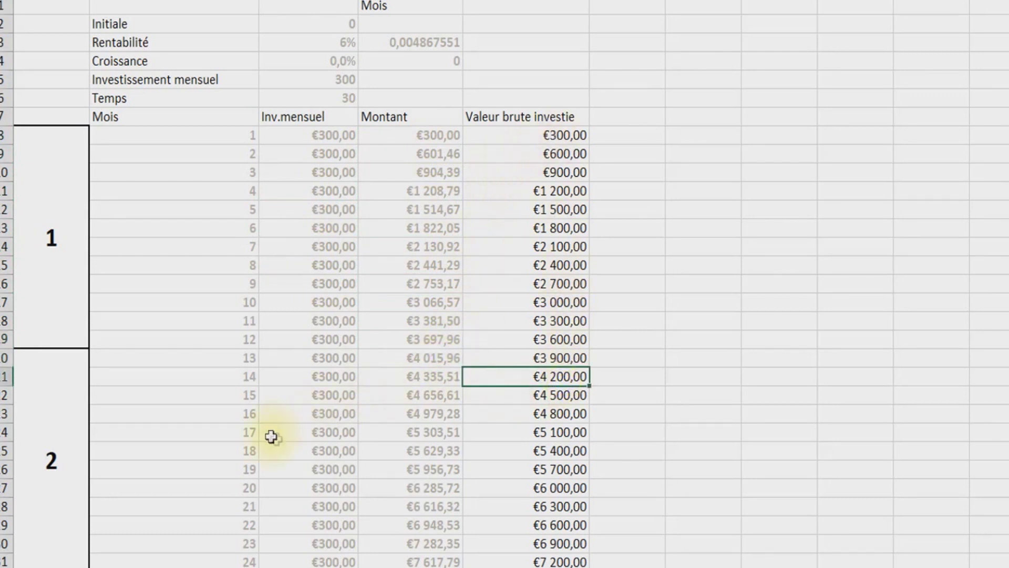
- Examine how the months are grouped by year in the Calcul sheet, looking through the first years
{"action": "left_click", "coordinate": [68, 130]}
{"action": "left_click_drag", "start_coordinate": [200, 133], "coordinate": [169, 342]}
{"action": "left_click", "coordinate": [63, 368]}
{"action": "left_click_drag", "start_coordinate": [240, 359], "coordinate": [236, 441]}
{"action": "left_click_drag", "start_coordinate": [232, 489], "coordinate": [225, 558]}
{"action": "left_click", "coordinate": [217, 376]}
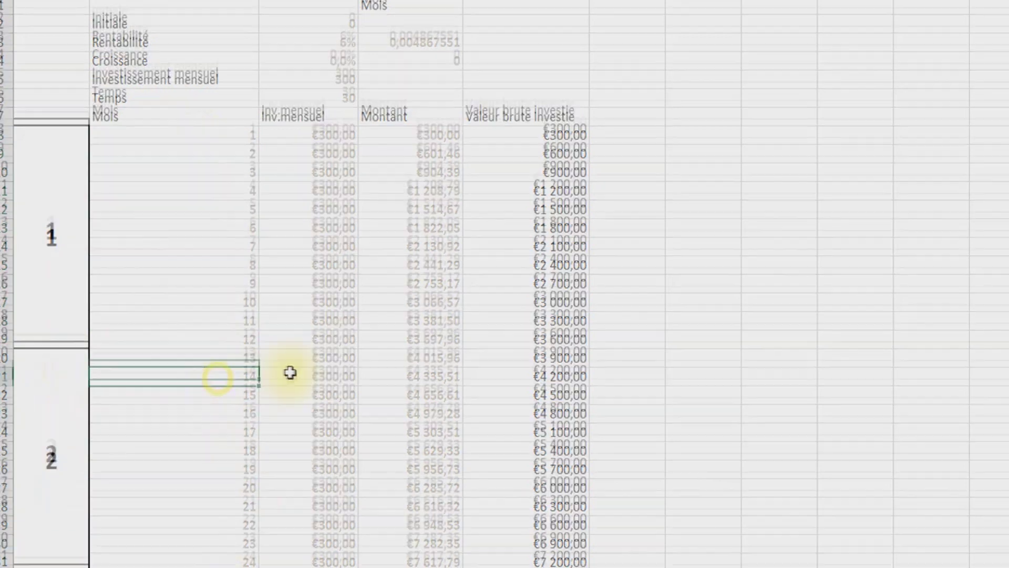
{"action": "scroll", "coordinate": [290, 376], "scroll_direction": "down", "scroll_amount": 12}
{"action": "scroll", "coordinate": [291, 381], "scroll_direction": "up", "scroll_amount": 12}
{"action": "scroll", "coordinate": [290, 363], "scroll_direction": "down", "scroll_amount": 11}
{"action": "scroll", "coordinate": [307, 392], "scroll_direction": "down", "scroll_amount": 4}
{"action": "scroll", "coordinate": [563, 416], "scroll_direction": "up", "scroll_amount": 7}
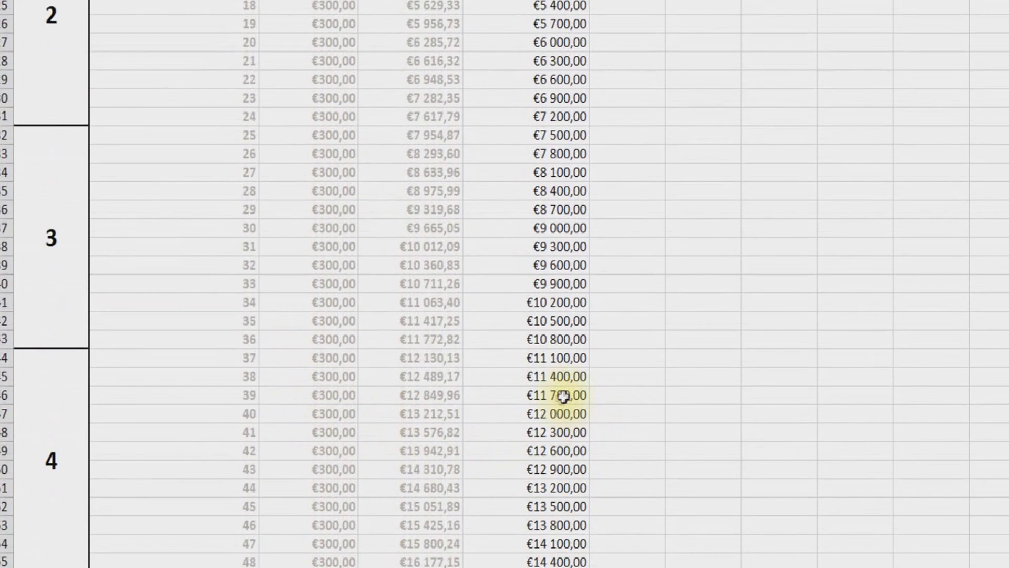
{"action": "scroll", "coordinate": [563, 396], "scroll_direction": "up", "scroll_amount": 6}
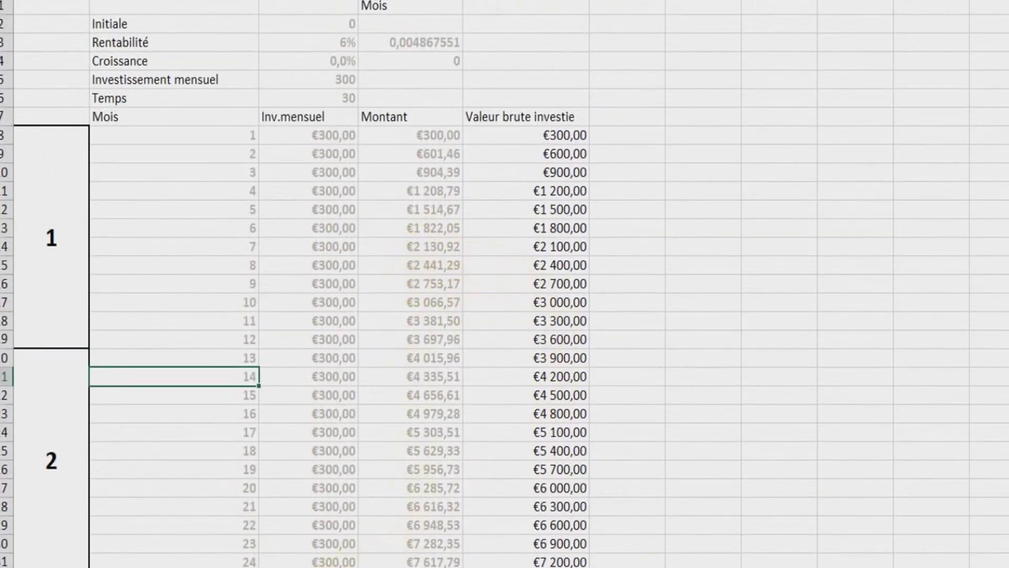
- Return to the Le pouvoir des intérêts composé sheet and select the annual investment growth value
{"action": "left_click", "coordinate": [136, 558]}
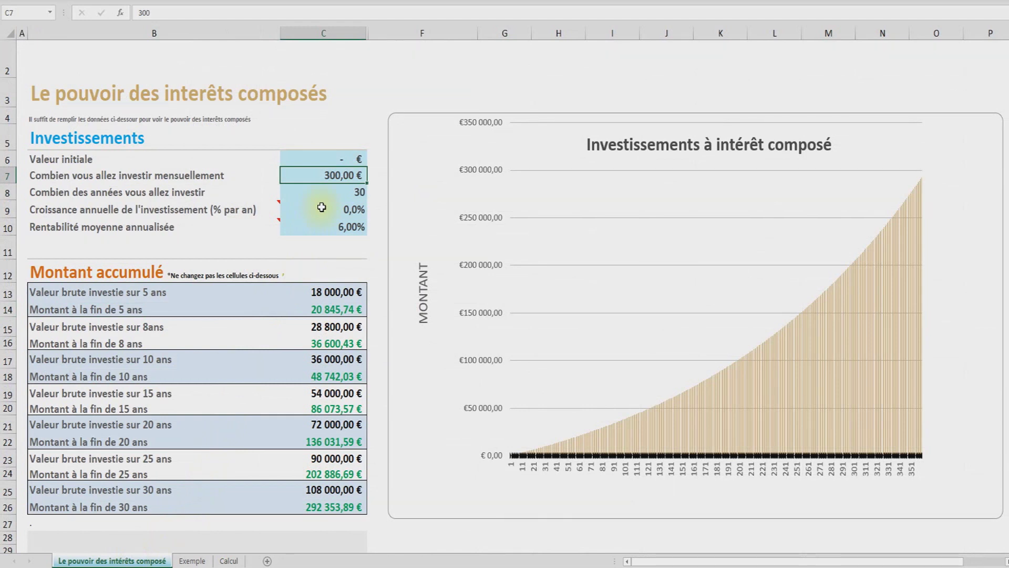
{"action": "left_click", "coordinate": [340, 212]}
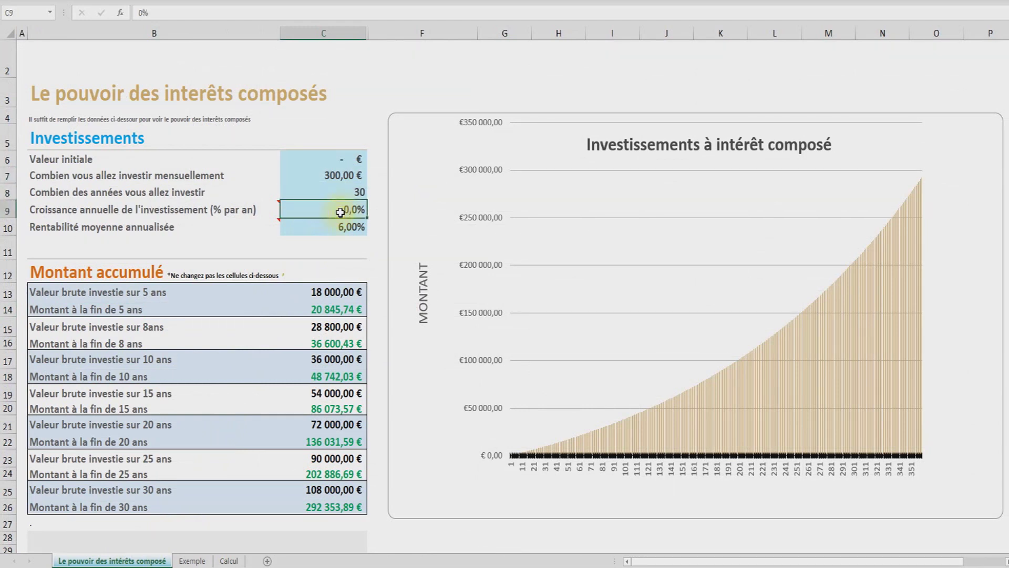
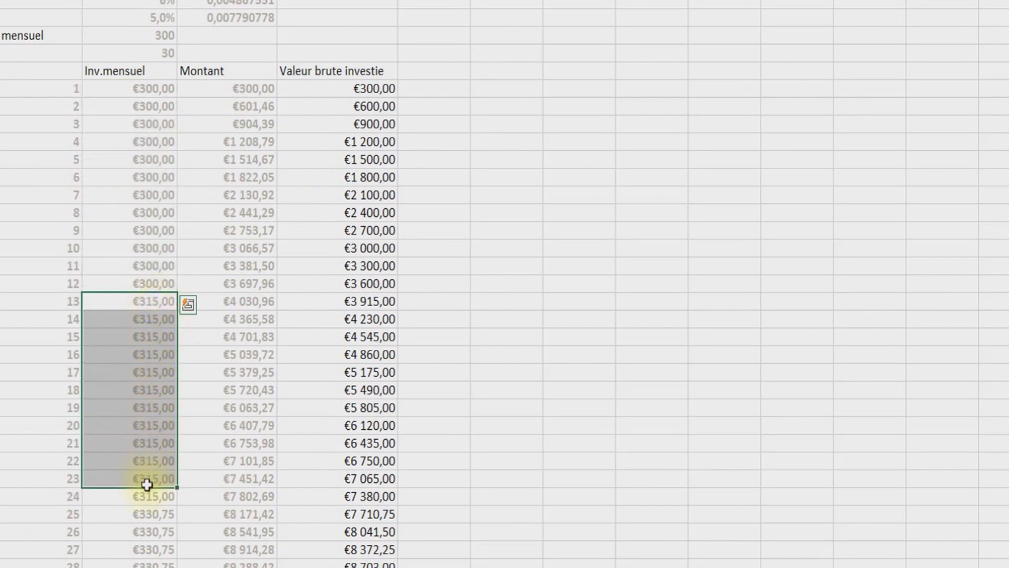
- Examine how the monthly investment changes from year to year in the Calcul sheet, down to year 20
{"action": "left_click", "coordinate": [185, 410]}
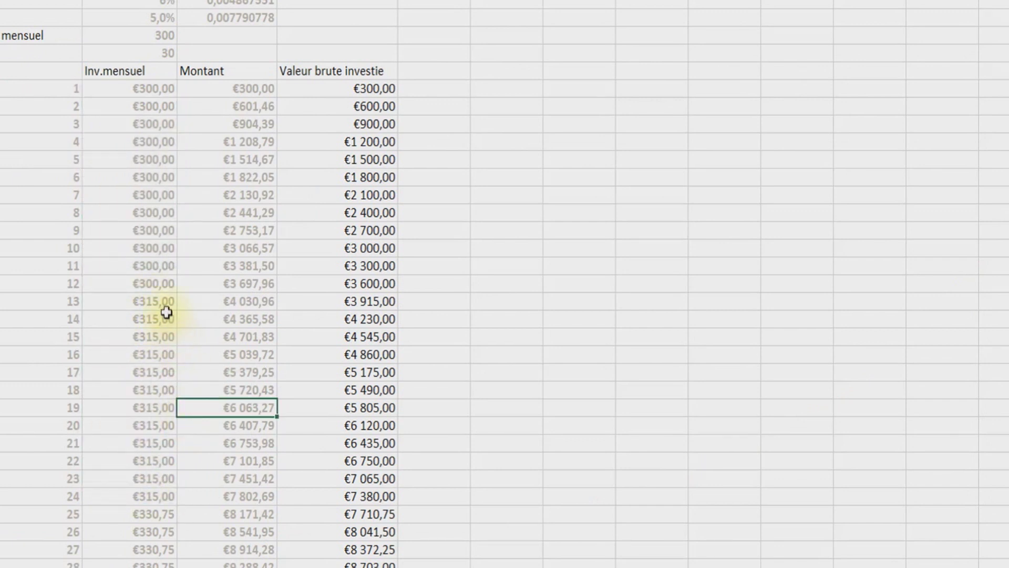
{"action": "scroll", "coordinate": [154, 443], "scroll_direction": "down", "scroll_amount": 3}
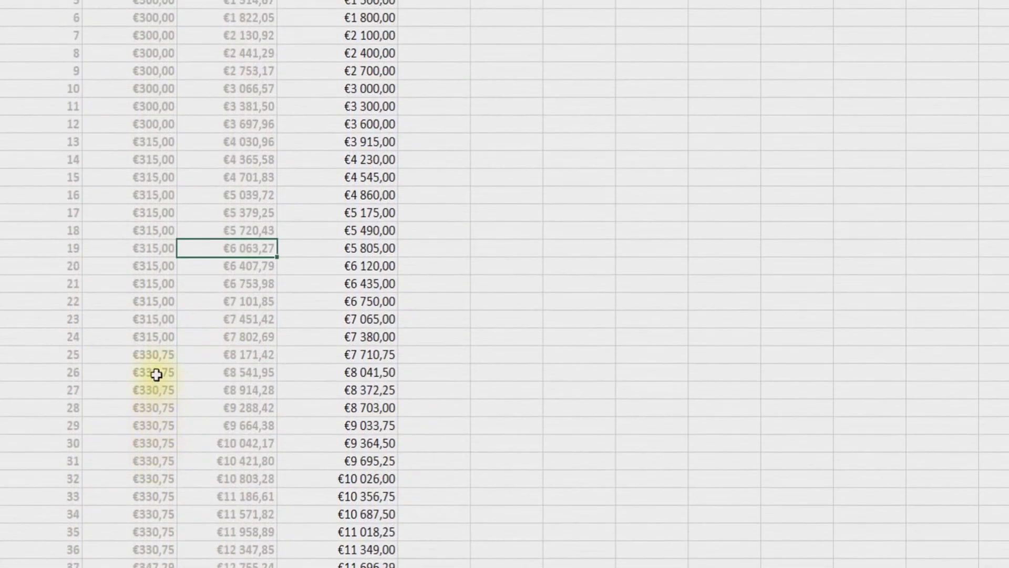
{"action": "left_click_drag", "start_coordinate": [156, 368], "coordinate": [156, 496]}
{"action": "scroll", "coordinate": [166, 476], "scroll_direction": "down", "scroll_amount": 3}
{"action": "left_click_drag", "start_coordinate": [155, 426], "coordinate": [152, 528]}
{"action": "scroll", "coordinate": [163, 410], "scroll_direction": "down", "scroll_amount": 19}
{"action": "scroll", "coordinate": [164, 415], "scroll_direction": "down", "scroll_amount": 8}
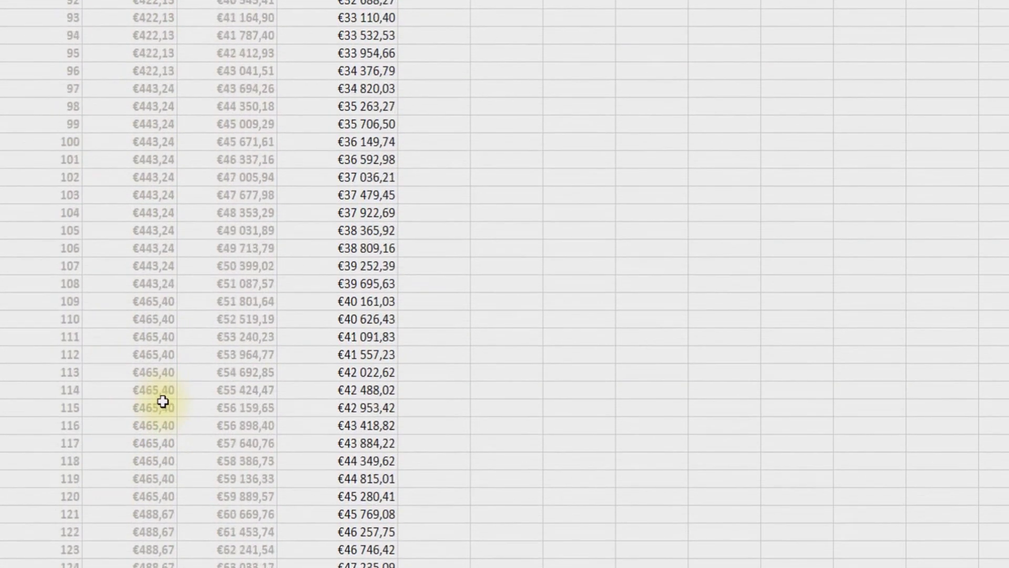
{"action": "left_click", "coordinate": [142, 249]}
{"action": "left_click_drag", "start_coordinate": [158, 302], "coordinate": [162, 417]}
{"action": "scroll", "coordinate": [162, 420], "scroll_direction": "down", "scroll_amount": 20}
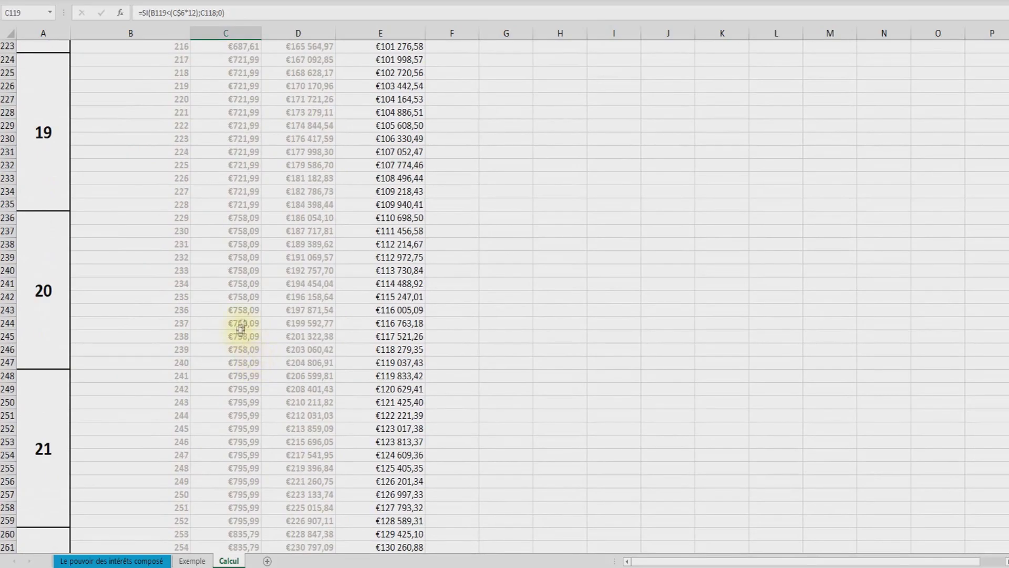
{"action": "left_click_drag", "start_coordinate": [235, 217], "coordinate": [245, 362]}
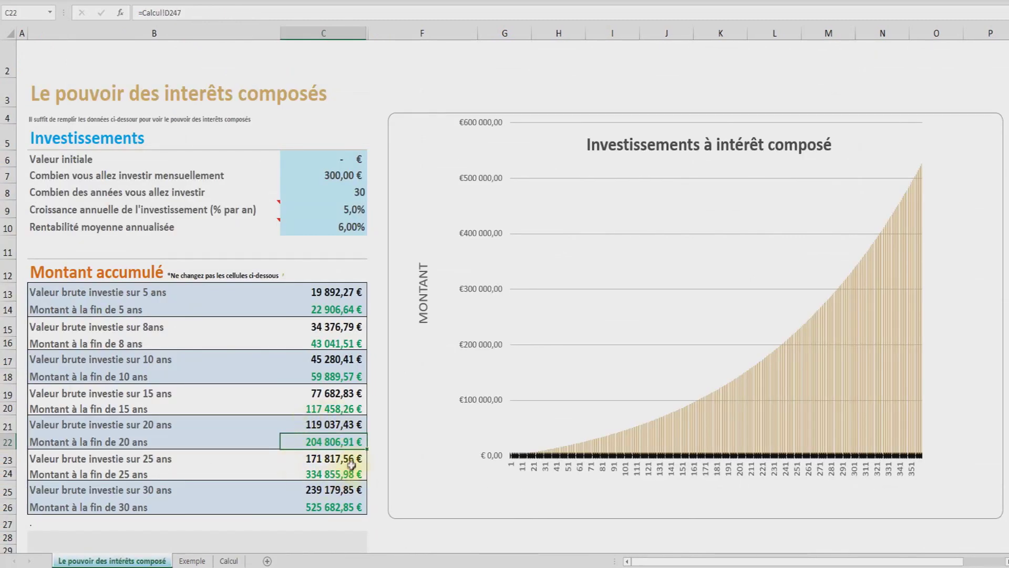
- Select the accumulated amount at the end of 20 years in the Montant accumulé table
{"action": "left_click", "coordinate": [371, 442]}
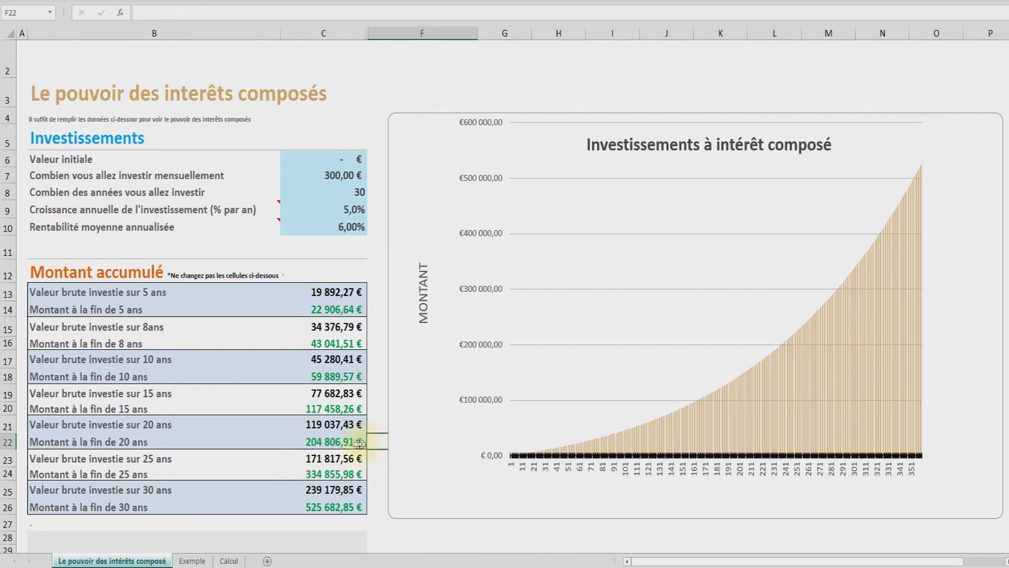
{"action": "left_click", "coordinate": [336, 442]}
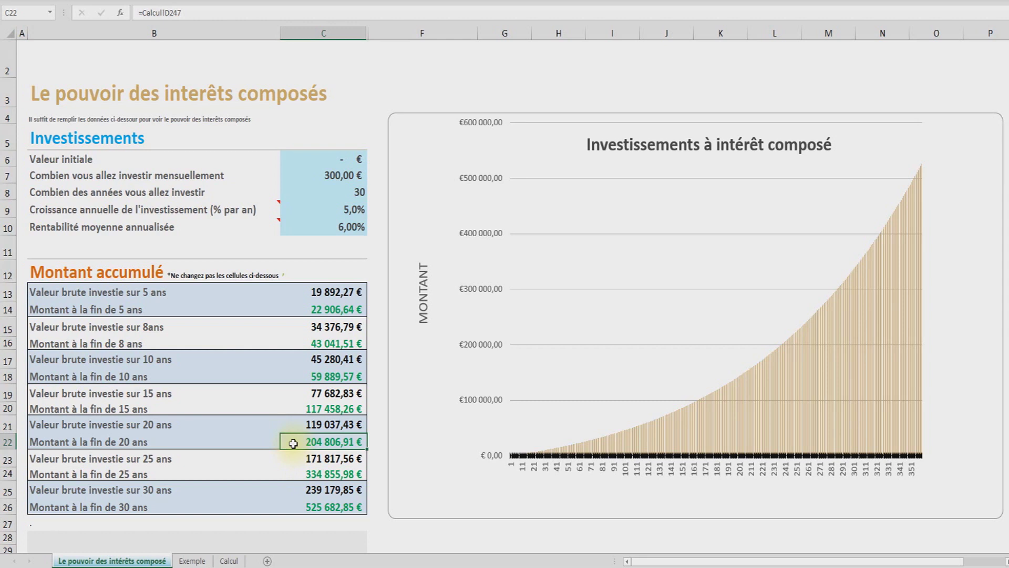
- Review the monthly investment of year 20 in the Calcul sheet, and return to the growth setting in the Le pouvoir des intérêts composé sheet
{"action": "left_click", "coordinate": [192, 561]}
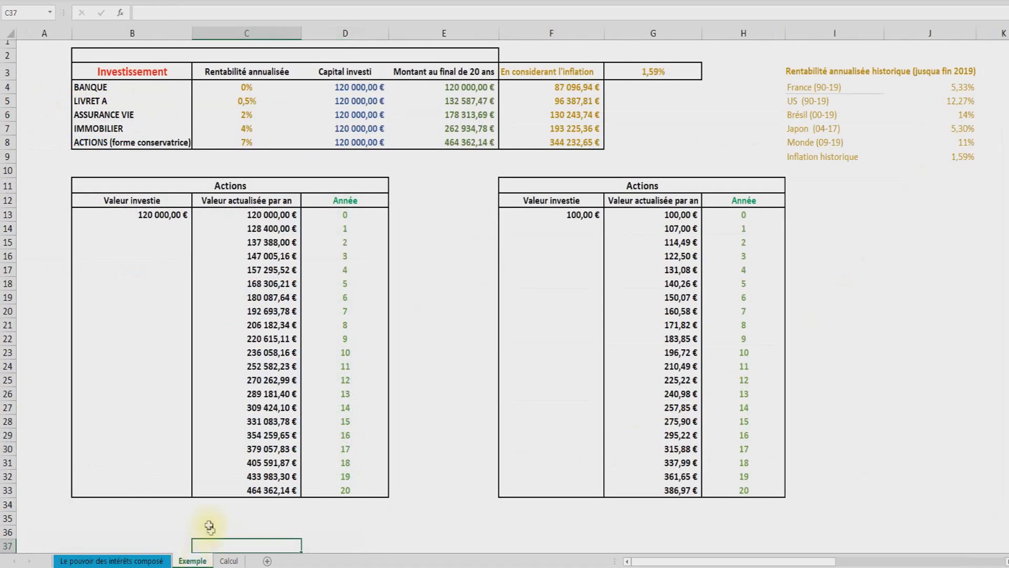
{"action": "left_click", "coordinate": [231, 560]}
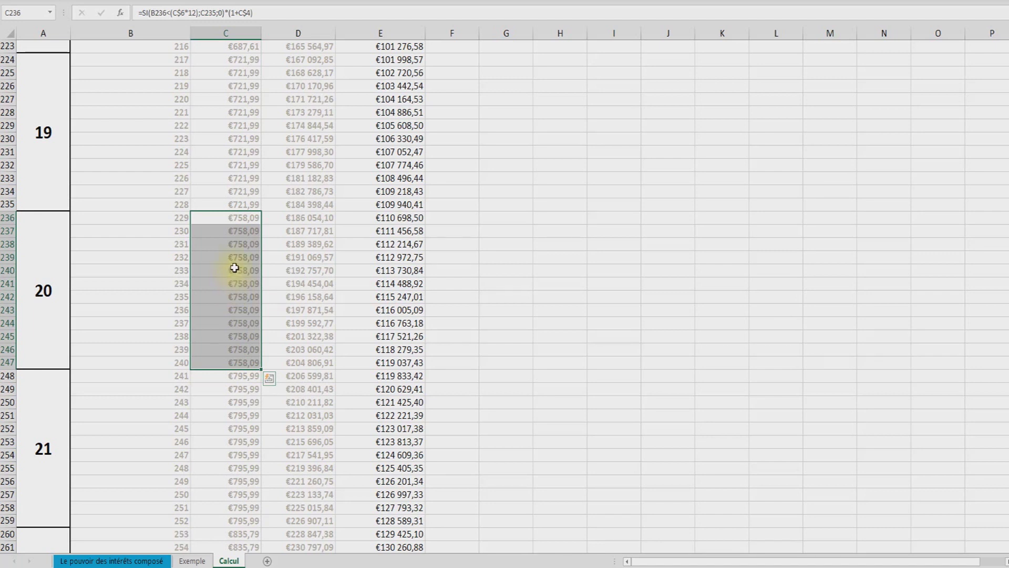
{"action": "left_click", "coordinate": [152, 561]}
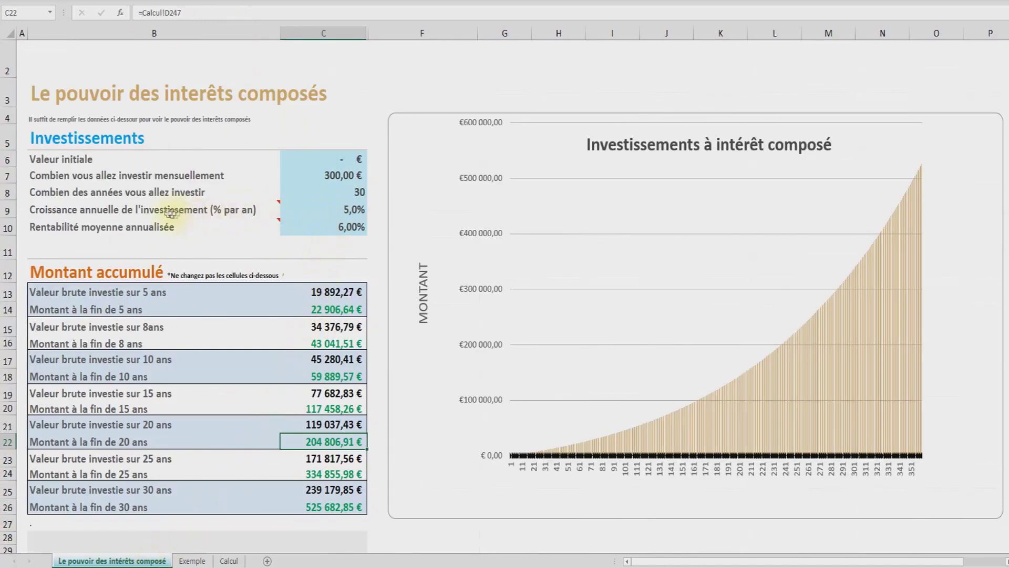
{"action": "left_click", "coordinate": [276, 210]}
{"action": "left_click", "coordinate": [273, 226]}
{"action": "left_click", "coordinate": [270, 251]}
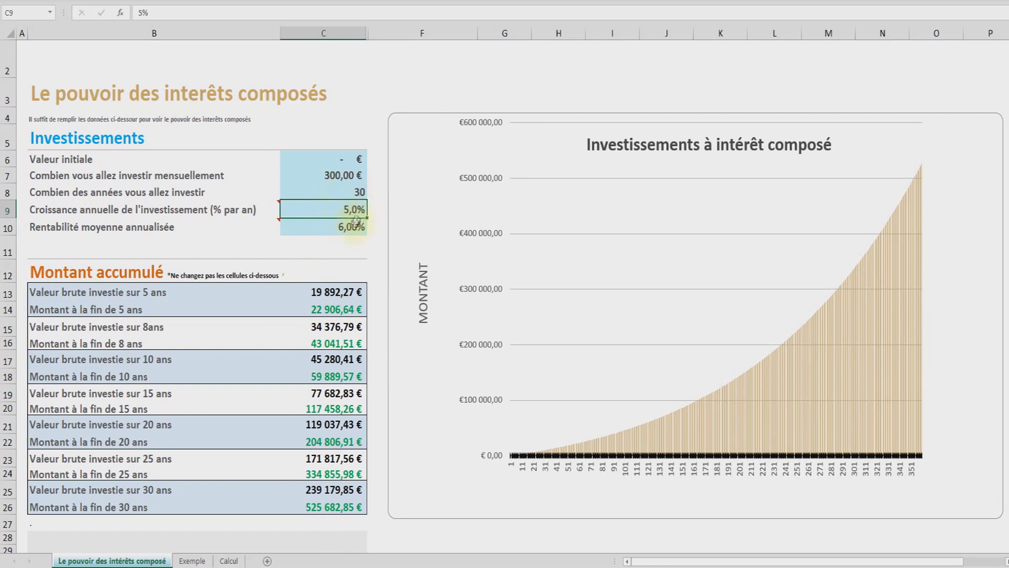
- Set the monthly investment amount to 500 €
{"action": "left_click", "coordinate": [344, 176]}
{"action": "type", "text": "500"}
{"action": "key", "text": "Return"}
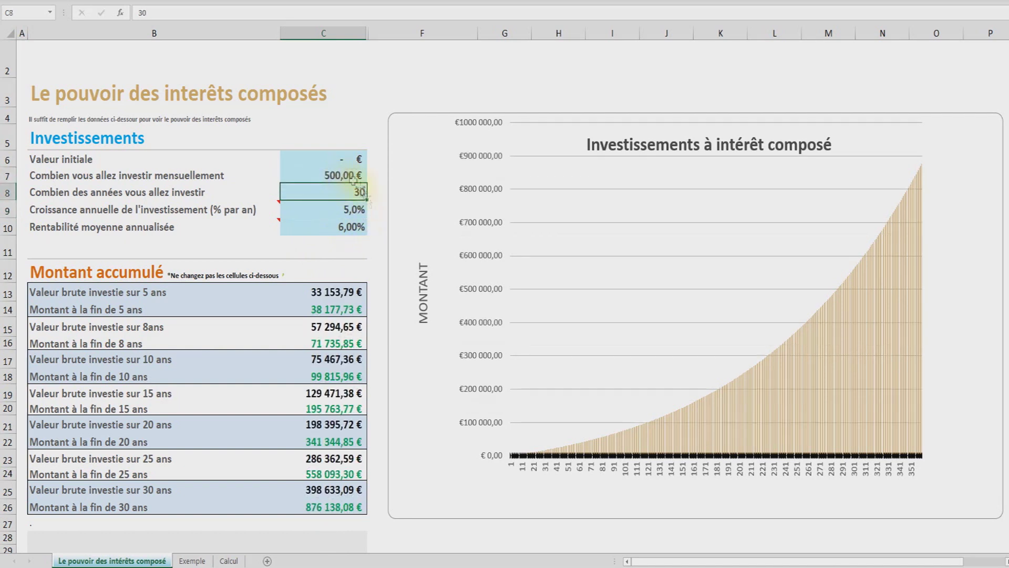
- Try an annual investment growth of 0%, and set it back to 5%
{"action": "left_click", "coordinate": [358, 210]}
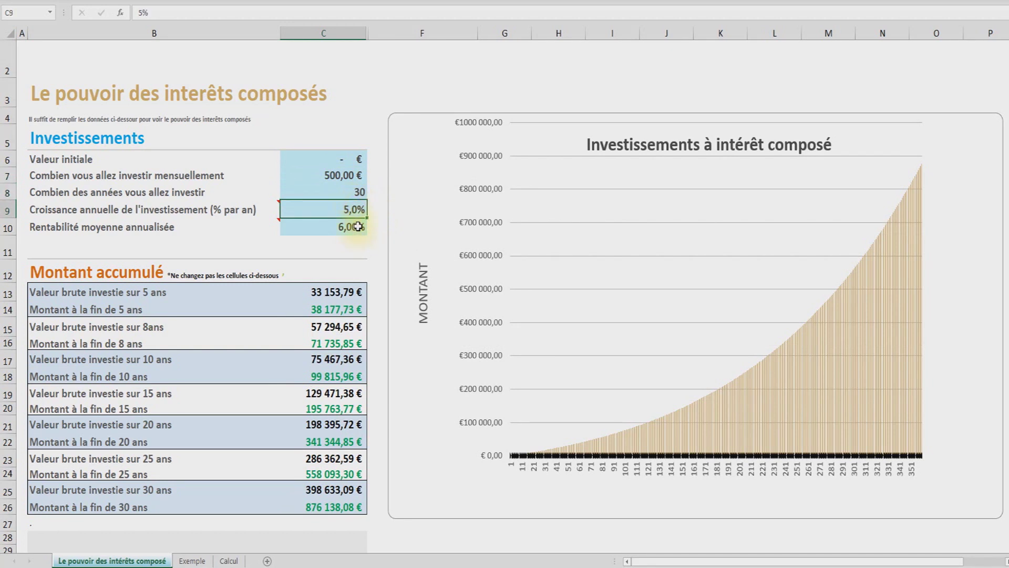
{"action": "type", "text": "0"}
{"action": "key", "text": "Return"}
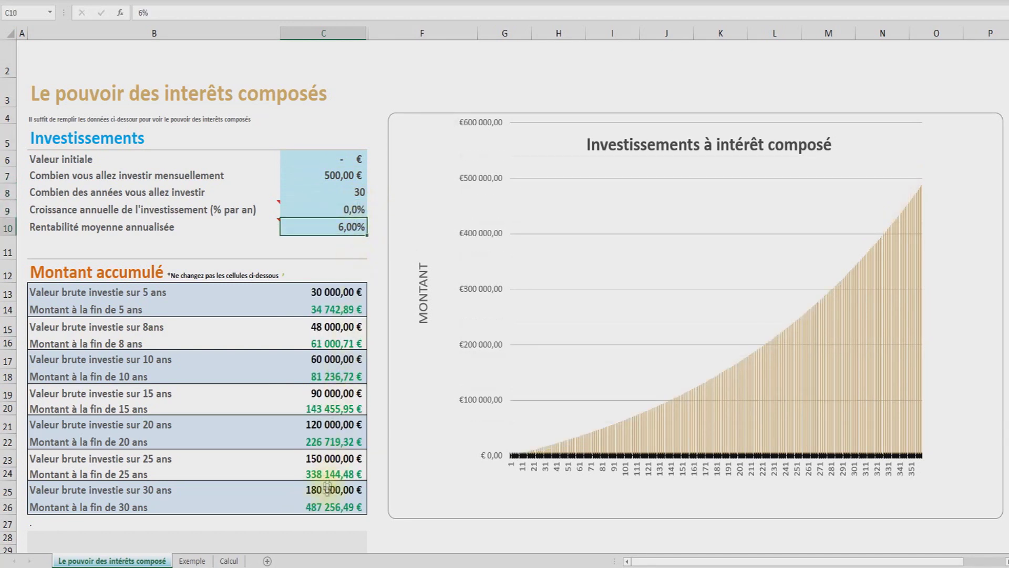
{"action": "left_click", "coordinate": [358, 210]}
{"action": "type", "text": "5"}
{"action": "key", "text": "Return"}
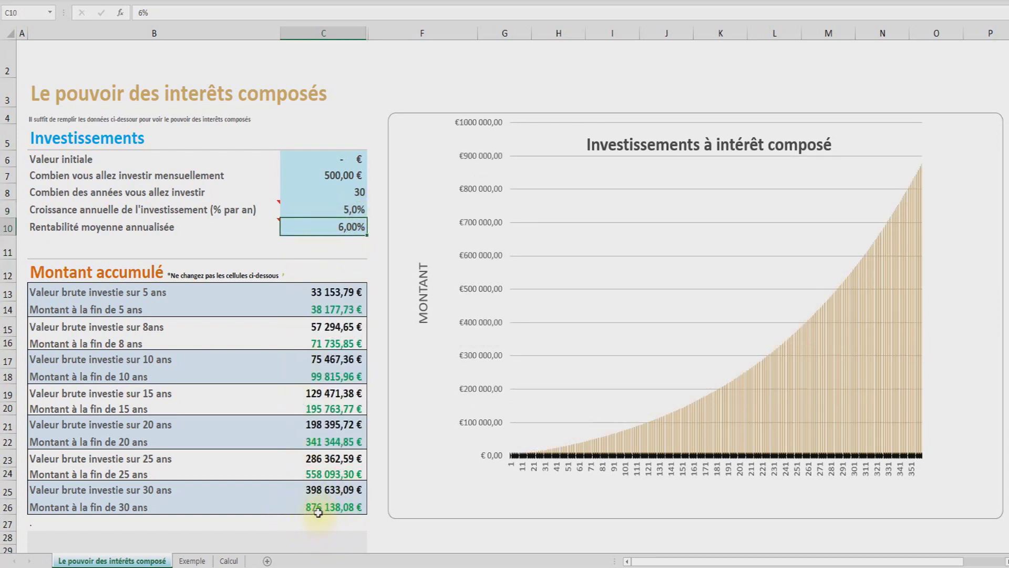
- Examine the monthly investment of year 20 in the Calcul sheet, and compare it with the starting contribution and the gross value invested over 20 years
{"action": "left_click", "coordinate": [229, 560]}
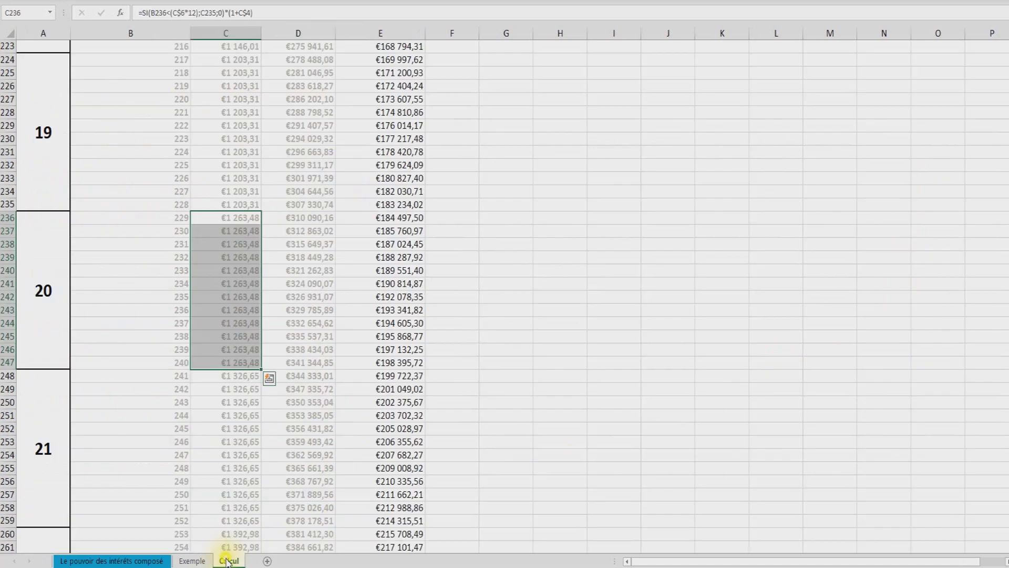
{"action": "scroll", "coordinate": [176, 307], "scroll_direction": "up", "scroll_amount": 1}
{"action": "left_click", "coordinate": [184, 310]}
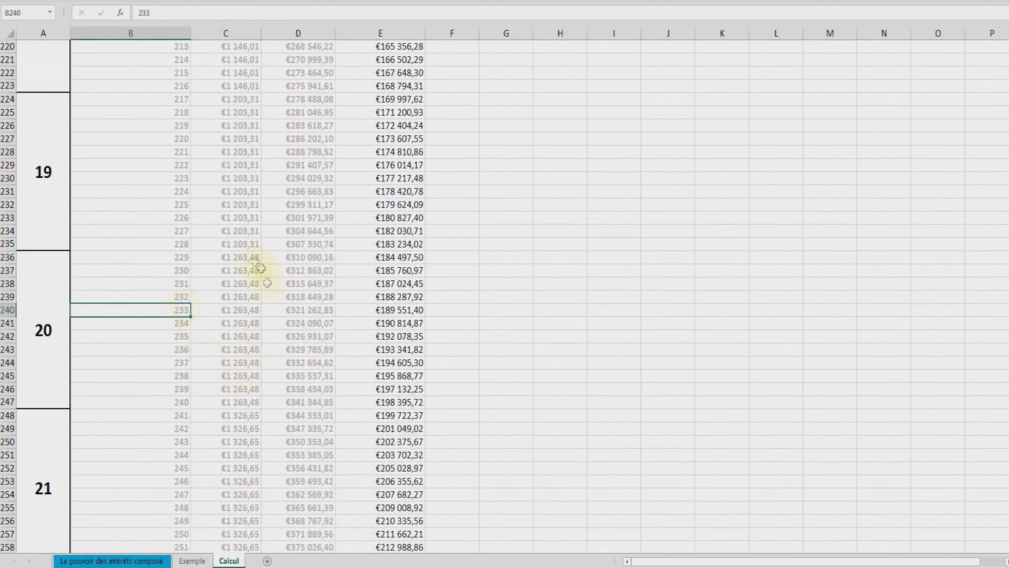
{"action": "left_click", "coordinate": [237, 323]}
{"action": "left_click", "coordinate": [236, 337]}
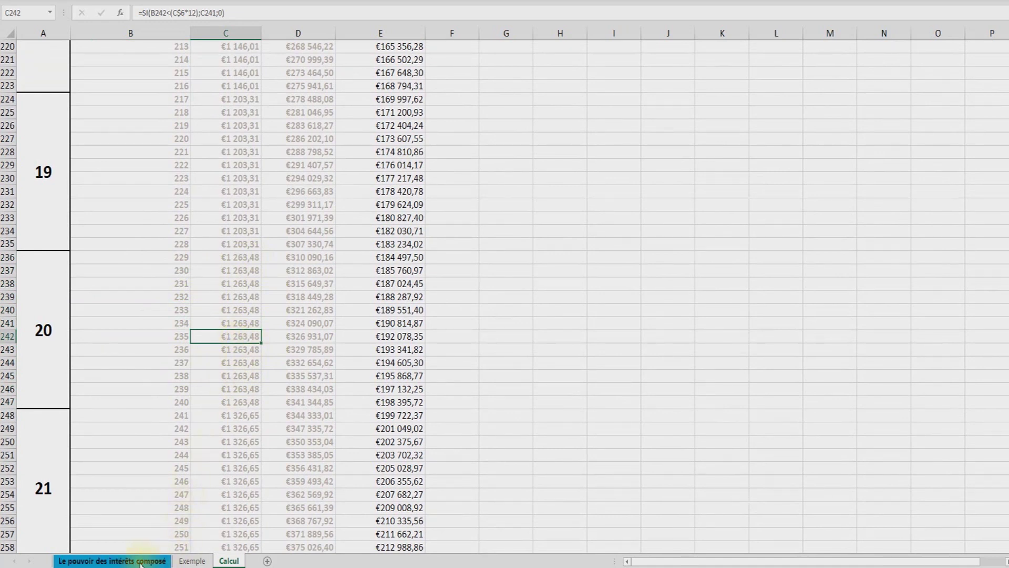
{"action": "left_click", "coordinate": [141, 562]}
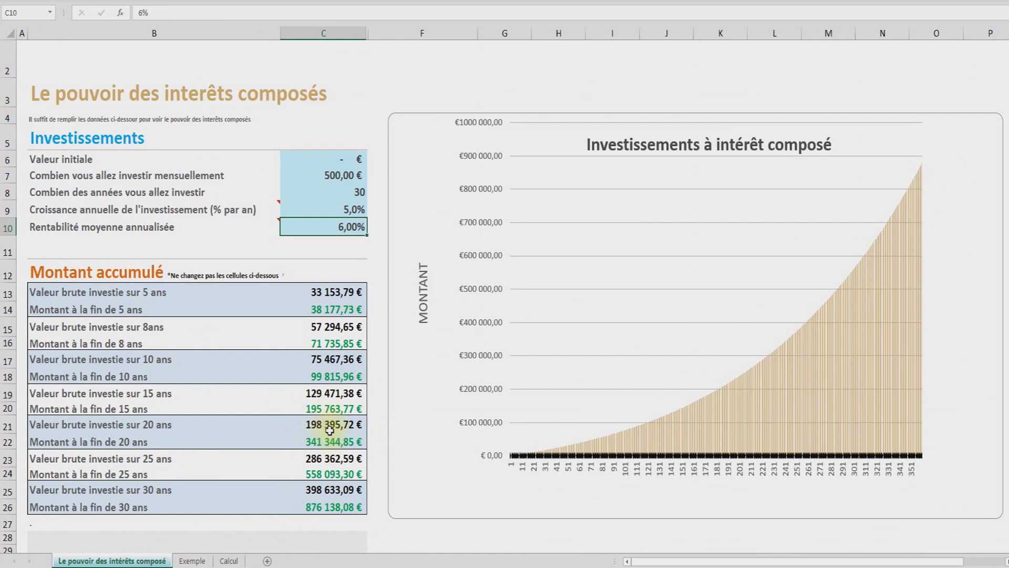
{"action": "left_click", "coordinate": [338, 178]}
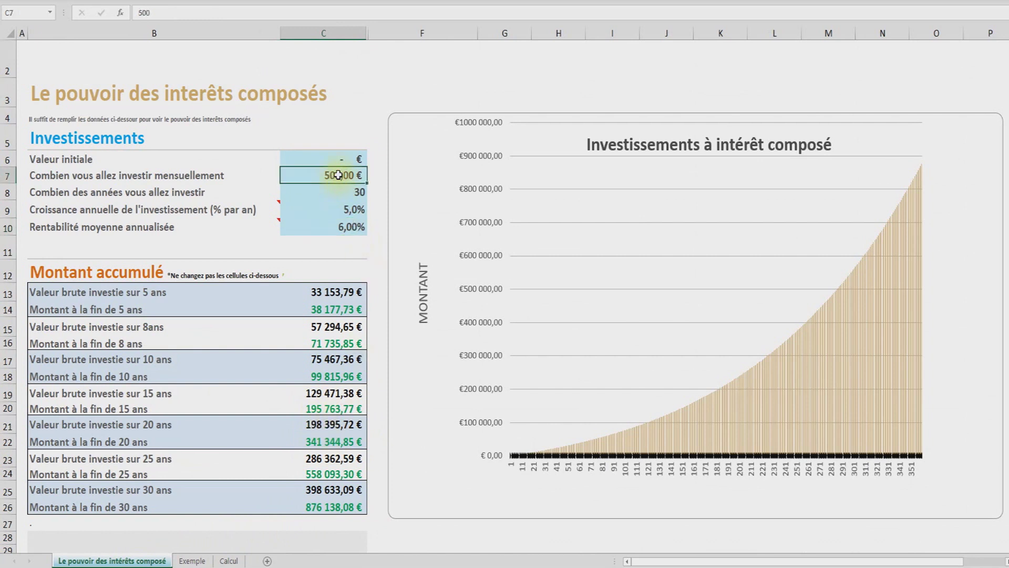
{"action": "left_click", "coordinate": [335, 424]}
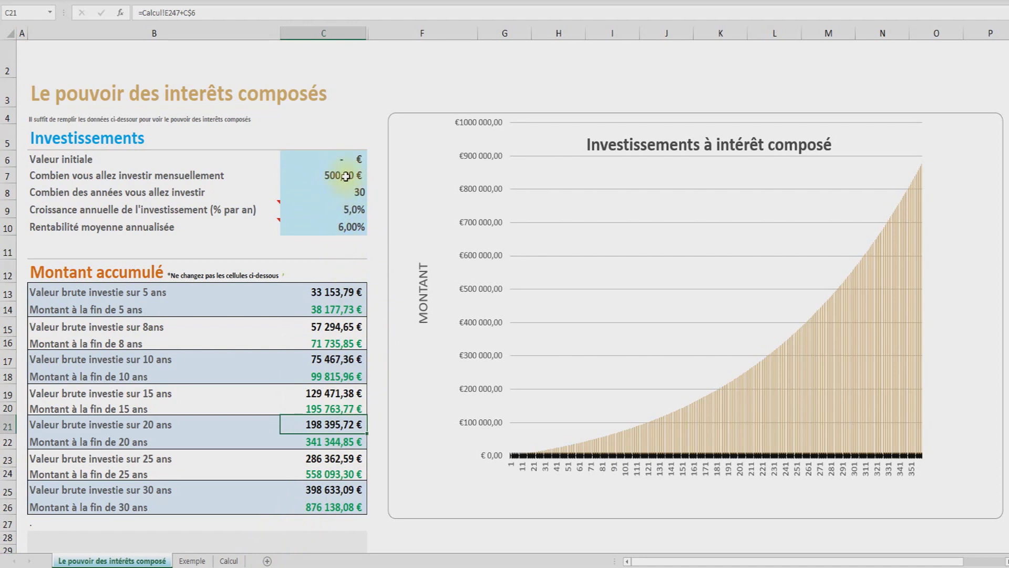
- Set the annual investment growth to 8% and check its effect on the year 20 contributions in the Calcul sheet
{"action": "left_click", "coordinate": [350, 210]}
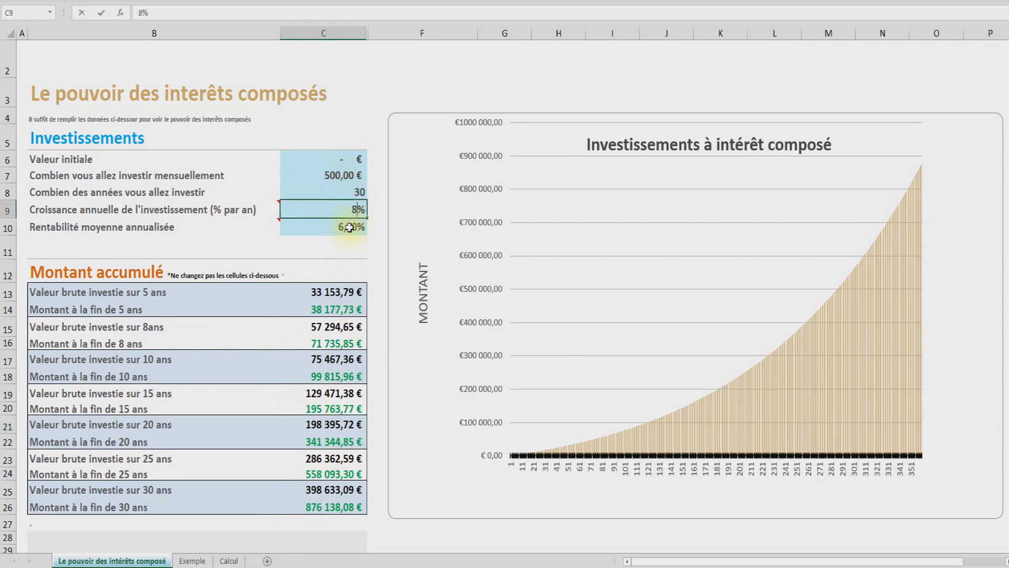
{"action": "key", "text": "Return"}
{"action": "left_click", "coordinate": [229, 561]}
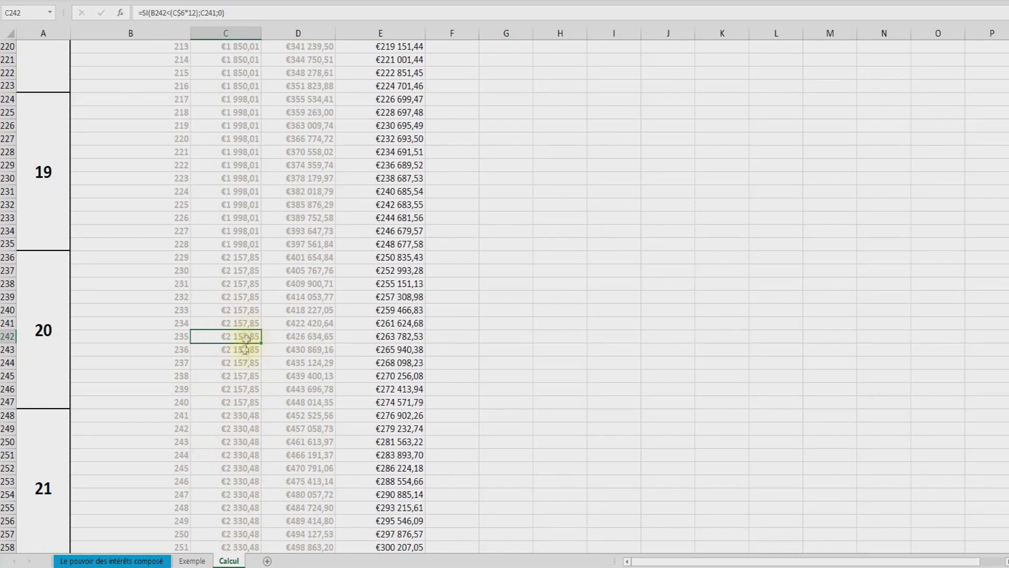
- Return to the Le pouvoir des intérêts composé sheet and set the annual investment growth to 5%
{"action": "left_click", "coordinate": [152, 561]}
{"action": "left_click", "coordinate": [352, 211]}
{"action": "type", "text": "5"}
{"action": "key", "text": "Return"}
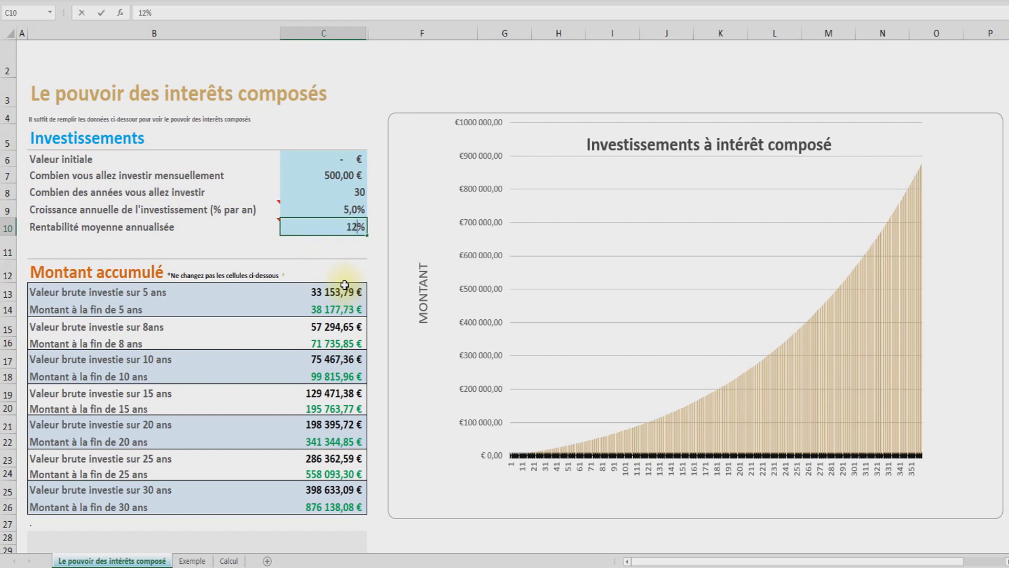
- Try an average annualised return of 12% to check the 30-year amount, and set the return back to 6%
{"action": "key", "text": "Return"}
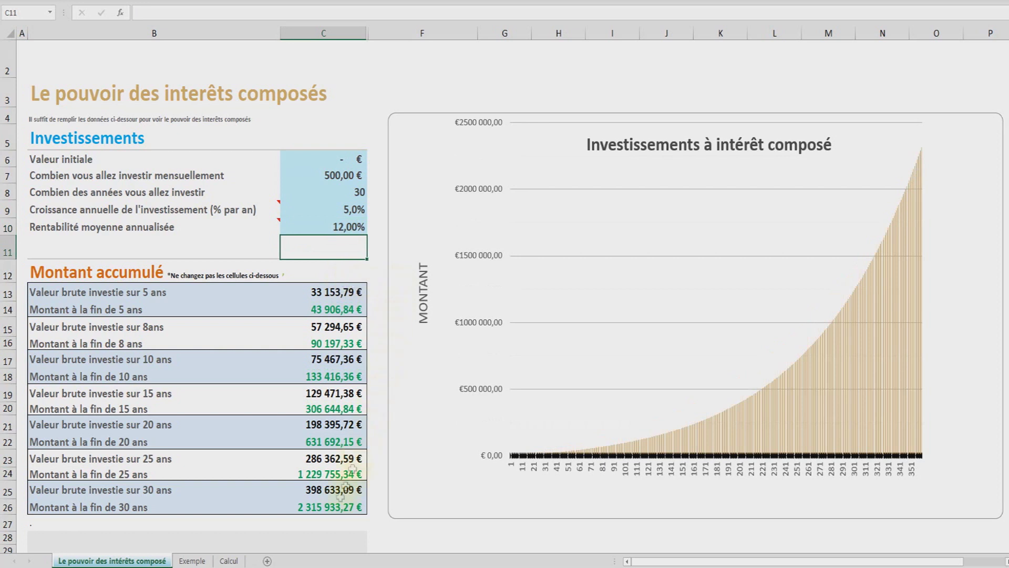
{"action": "left_click", "coordinate": [314, 511]}
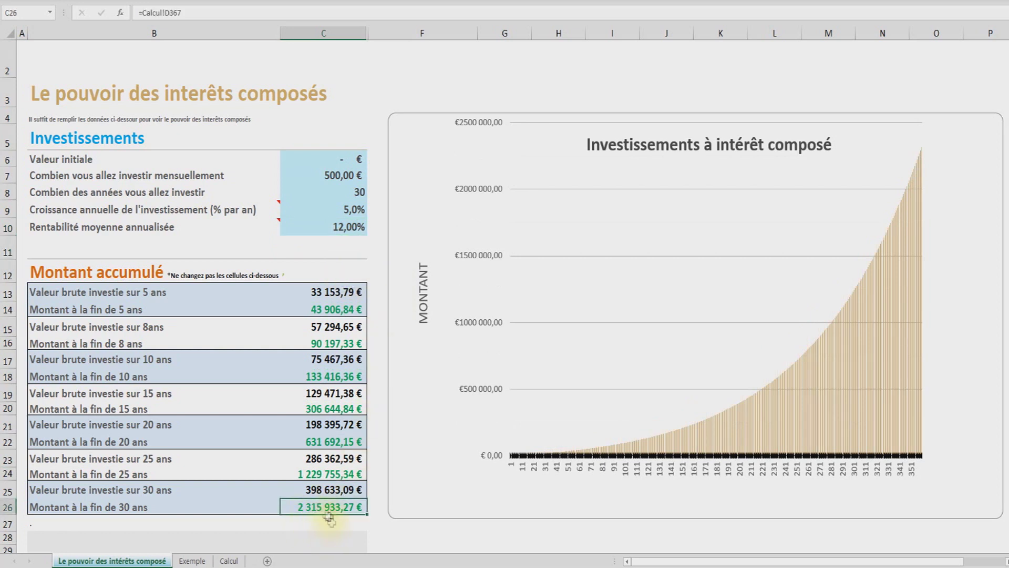
{"action": "left_click", "coordinate": [335, 228]}
{"action": "type", "text": "6"}
{"action": "key", "text": "Return"}
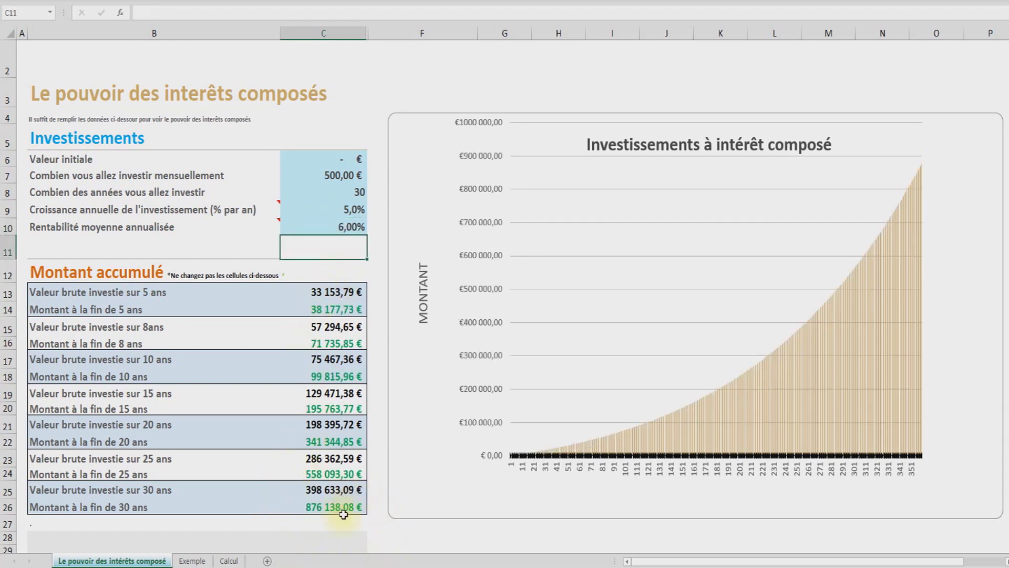
{"action": "left_click", "coordinate": [347, 228]}
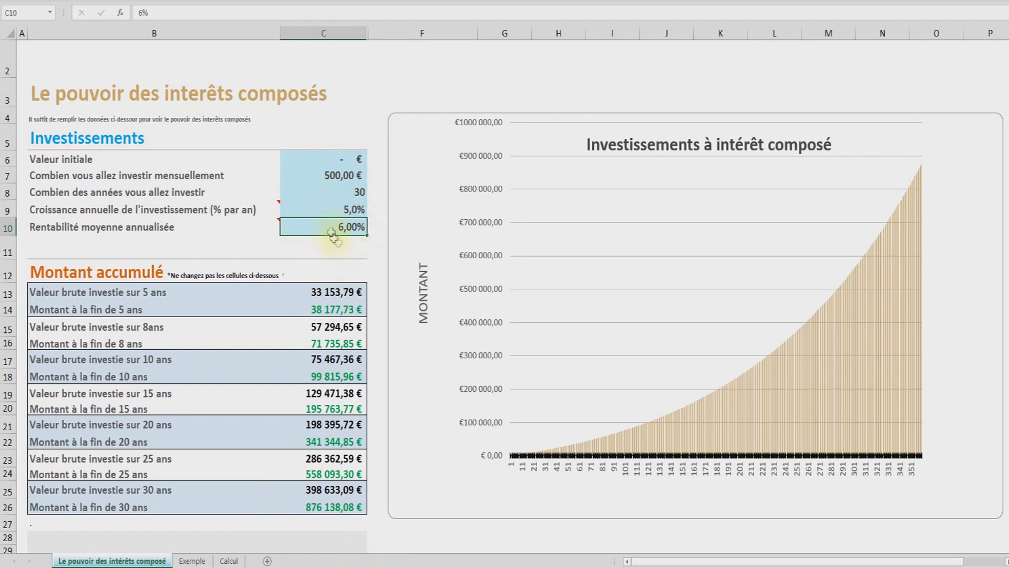
{"action": "left_click", "coordinate": [357, 245]}
{"action": "left_click", "coordinate": [355, 226]}
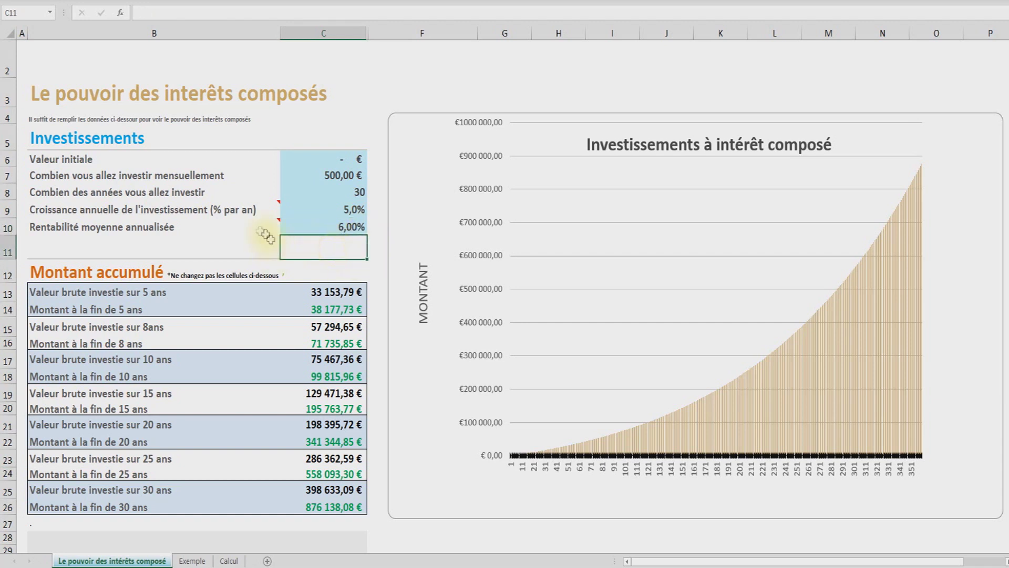
{"action": "left_click", "coordinate": [203, 209]}
{"action": "left_click", "coordinate": [234, 227]}
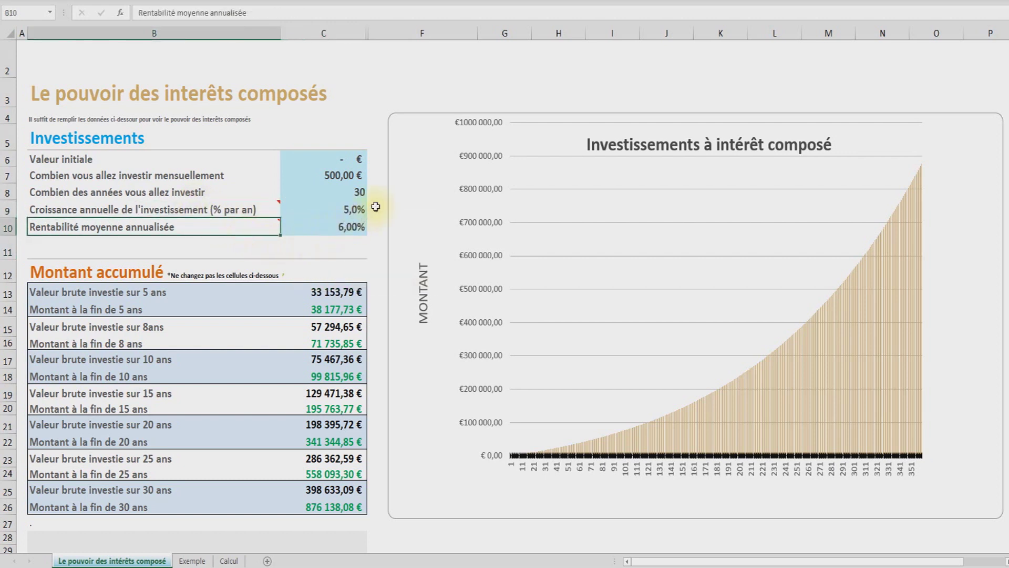
{"action": "left_click", "coordinate": [373, 209]}
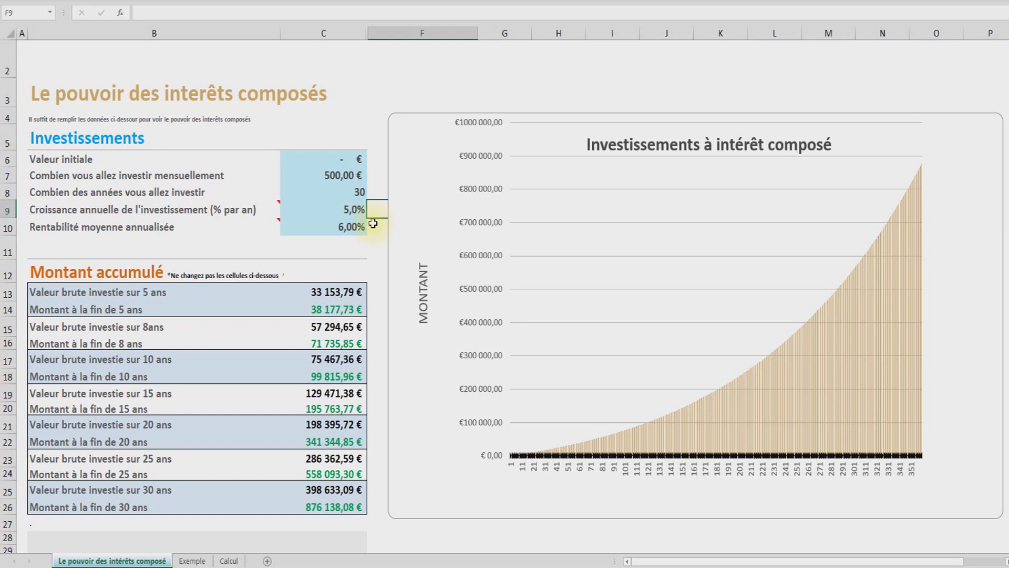
{"action": "key", "text": "Left"}
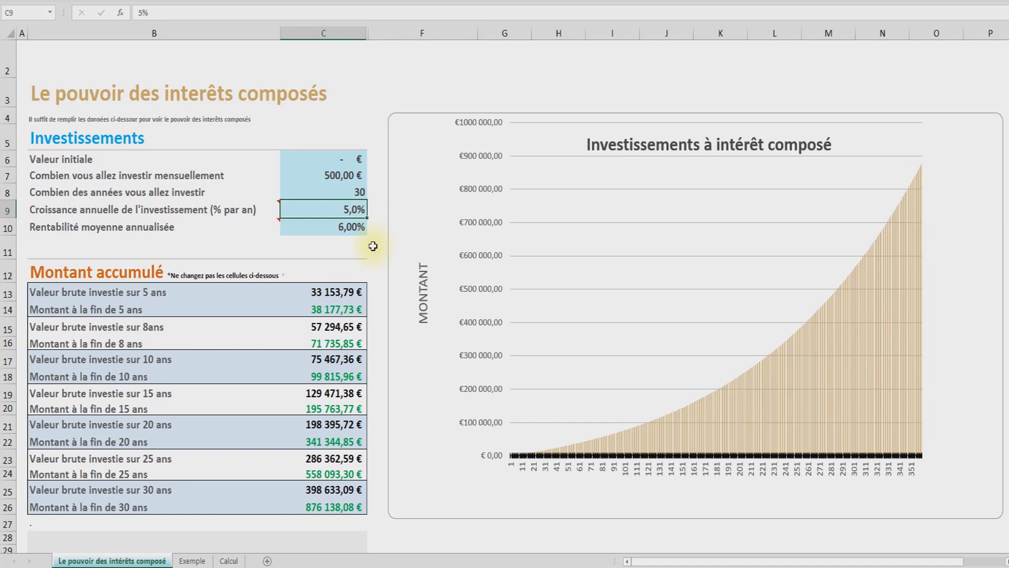
{"action": "left_click", "coordinate": [367, 251]}
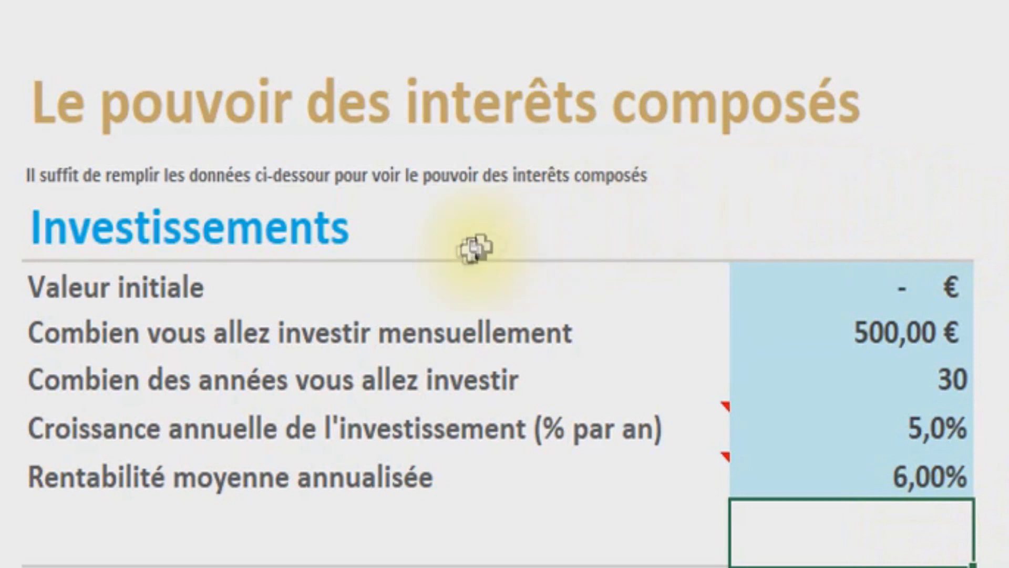
- Set the initial value of the investment to 10 000 €
{"action": "left_click", "coordinate": [158, 293]}
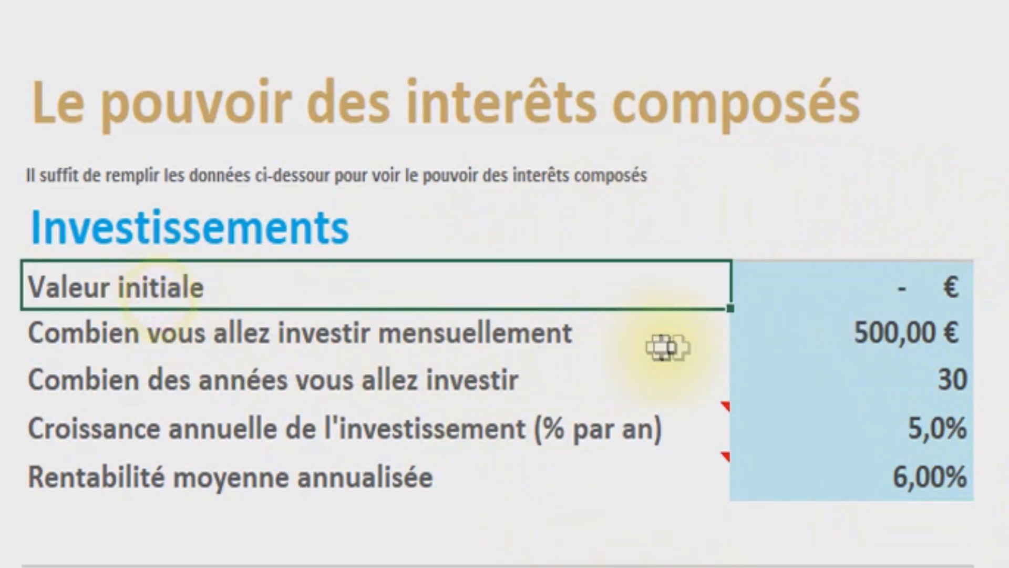
{"action": "left_click", "coordinate": [755, 300]}
{"action": "type", "text": "110"}
{"action": "type", "text": "000"}
{"action": "key", "text": "Return"}
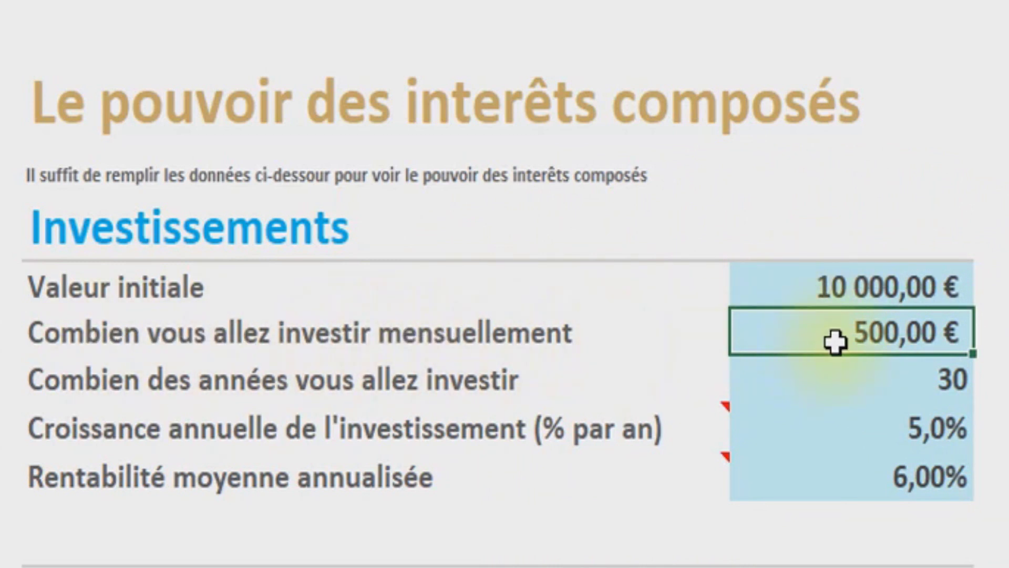
- Set the monthly investment to 400 € and the investment duration to 20 years
{"action": "type", "text": "400"}
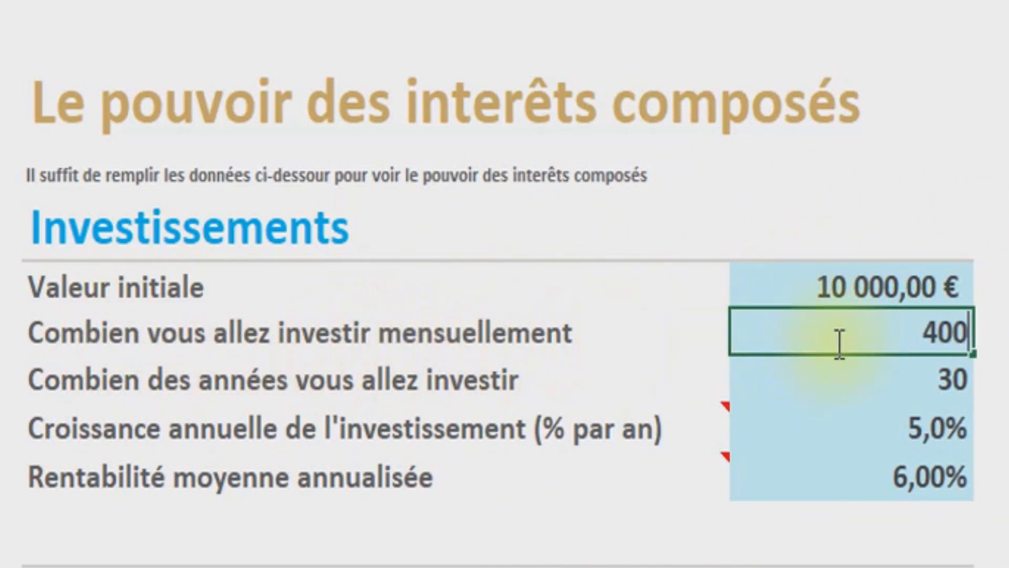
{"action": "key", "text": "Return"}
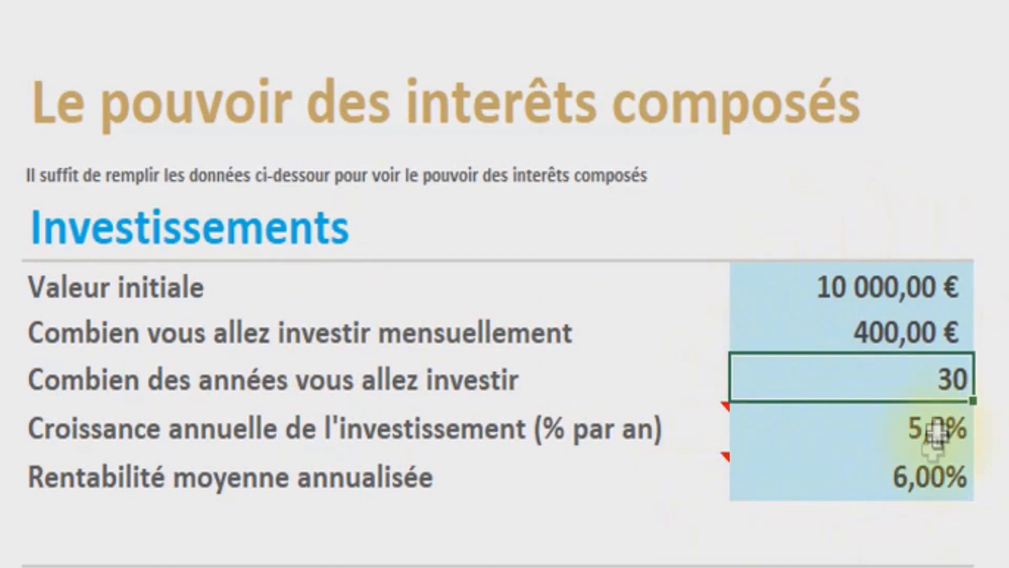
{"action": "type", "text": "20"}
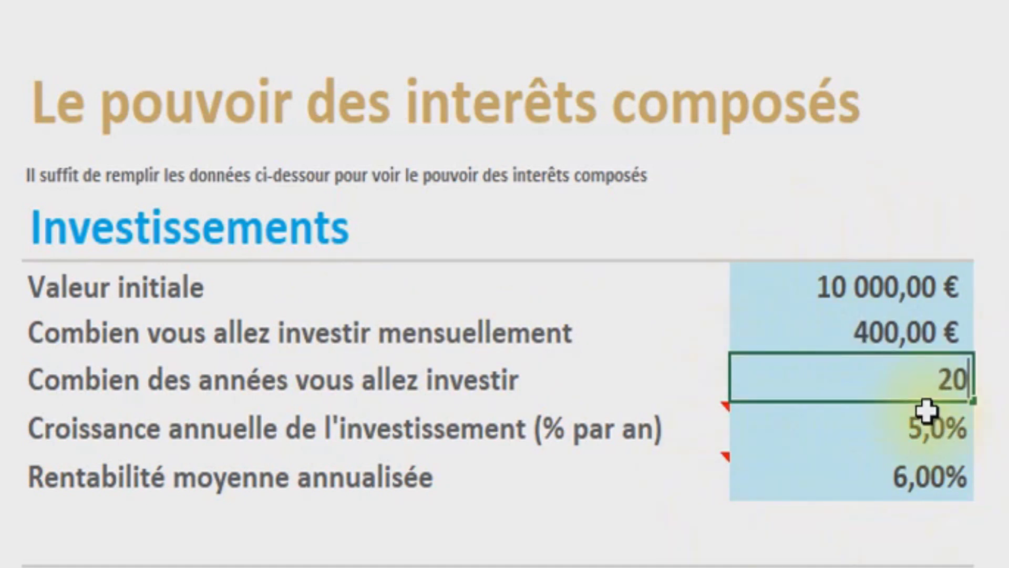
{"action": "key", "text": "Return"}
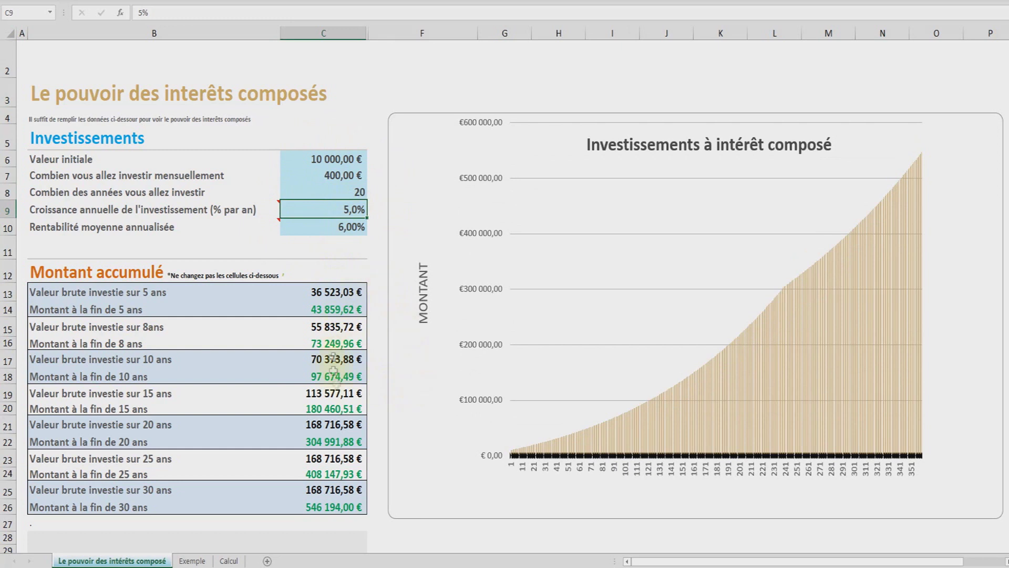
- Compare the gross invested values and the accumulated amounts at 20, 25 and 30 years in the Montant accumulé table
{"action": "left_click", "coordinate": [305, 429]}
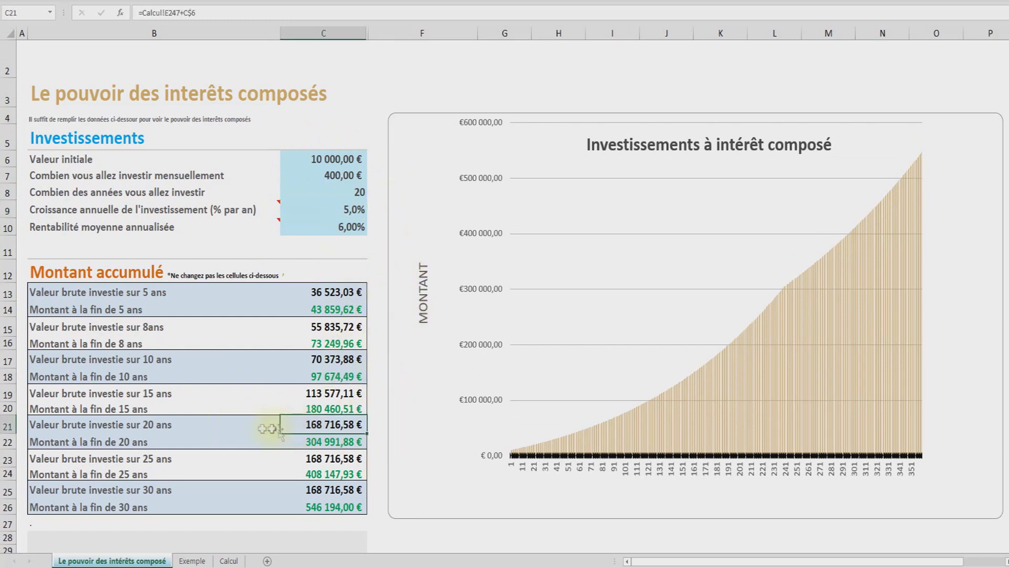
{"action": "left_click", "coordinate": [309, 461]}
{"action": "left_click", "coordinate": [309, 489]}
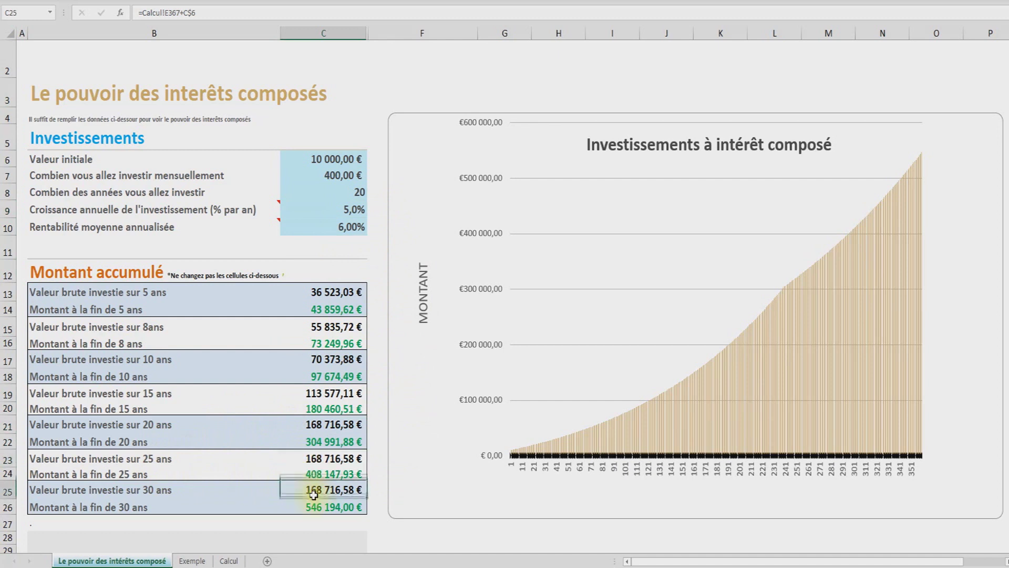
{"action": "left_click", "coordinate": [312, 440]}
{"action": "left_click", "coordinate": [309, 475]}
{"action": "left_click", "coordinate": [310, 505]}
{"action": "left_click", "coordinate": [316, 440]}
{"action": "left_click", "coordinate": [315, 474]}
{"action": "left_click", "coordinate": [316, 441]}
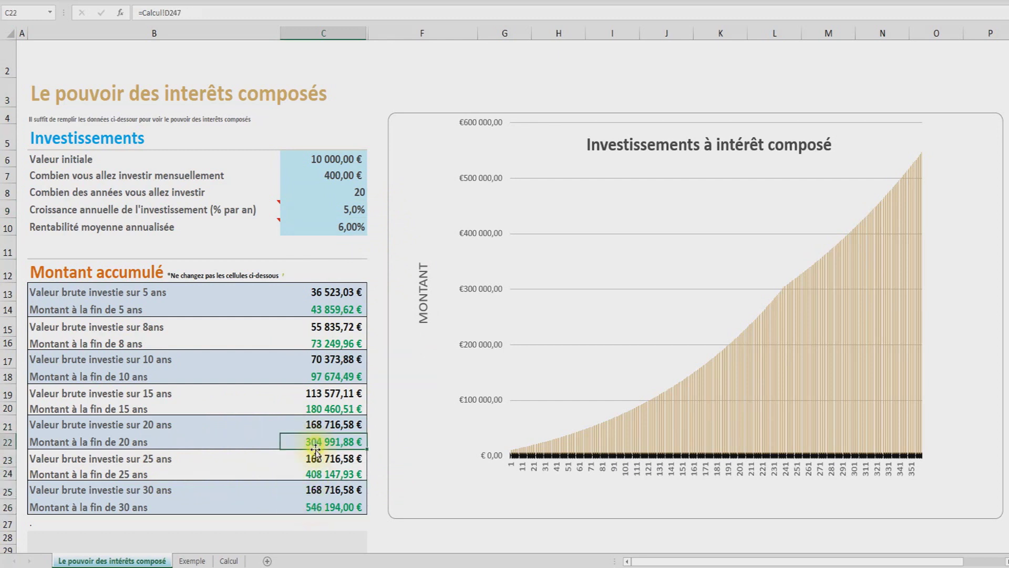
- Compare the accumulated amounts at 30 and 20 years and read the note on the investment's annual growth
{"action": "left_click", "coordinate": [310, 504]}
{"action": "left_click", "coordinate": [332, 442]}
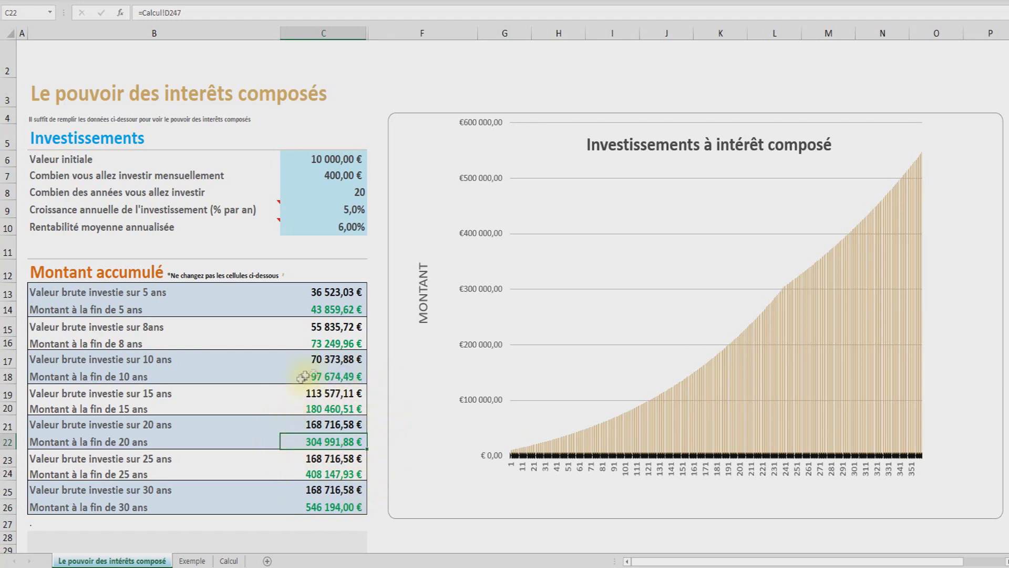
{"action": "mouse_move", "coordinate": [102, 210]}
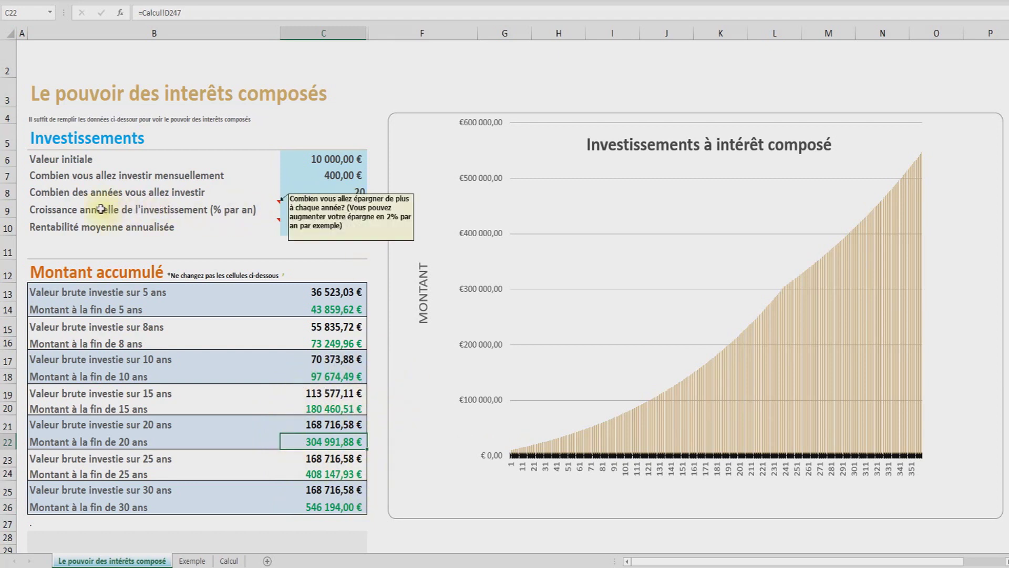
{"action": "left_click", "coordinate": [105, 248]}
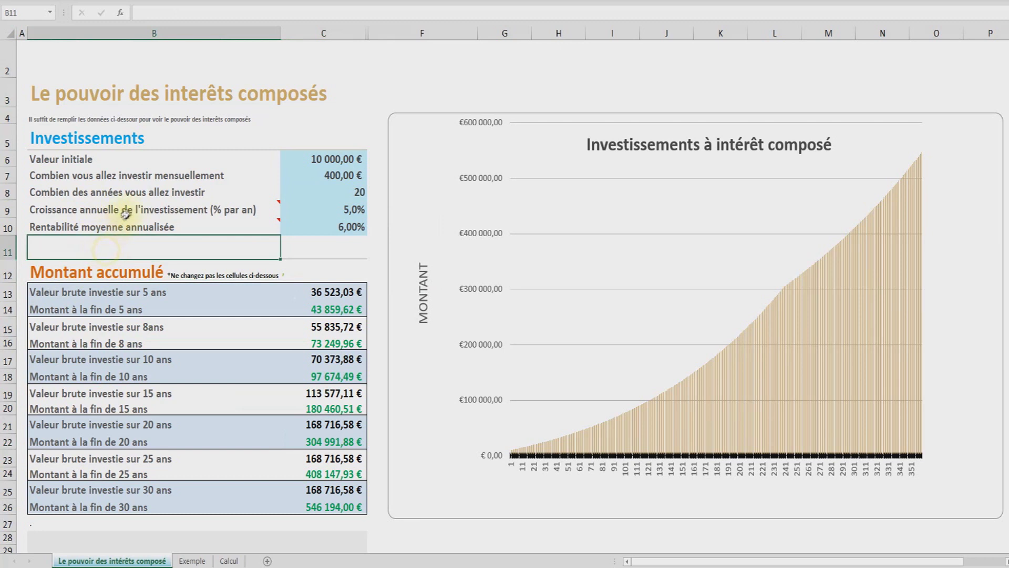
- Try an average annualised return of 4%
{"action": "left_click", "coordinate": [318, 213]}
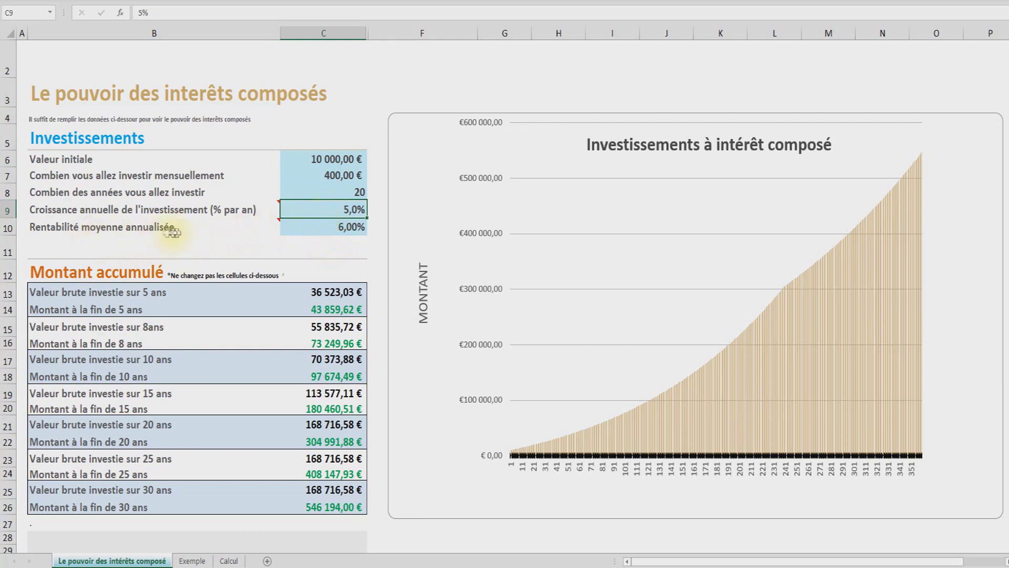
{"action": "left_click", "coordinate": [332, 226]}
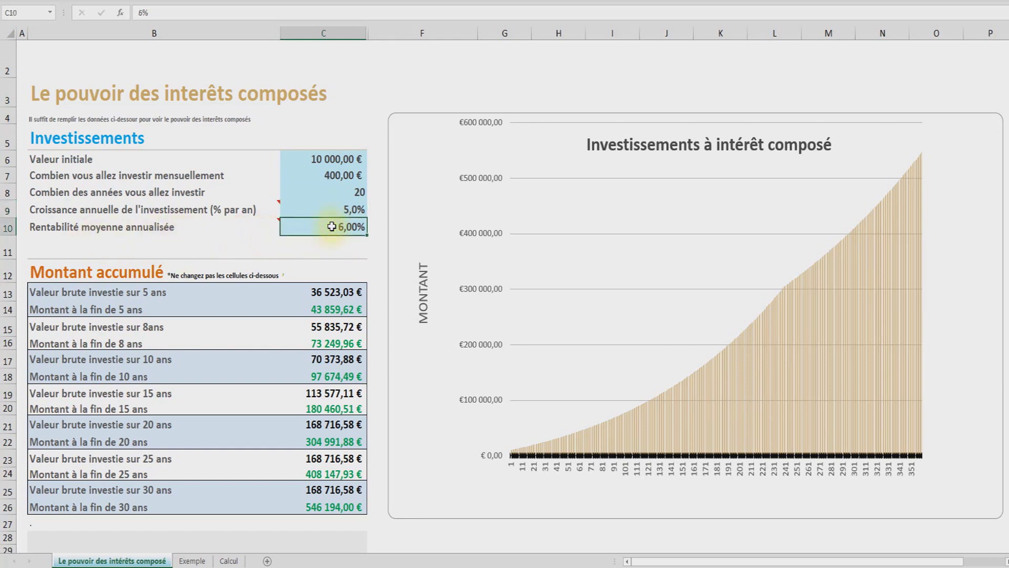
{"action": "key", "text": "Return"}
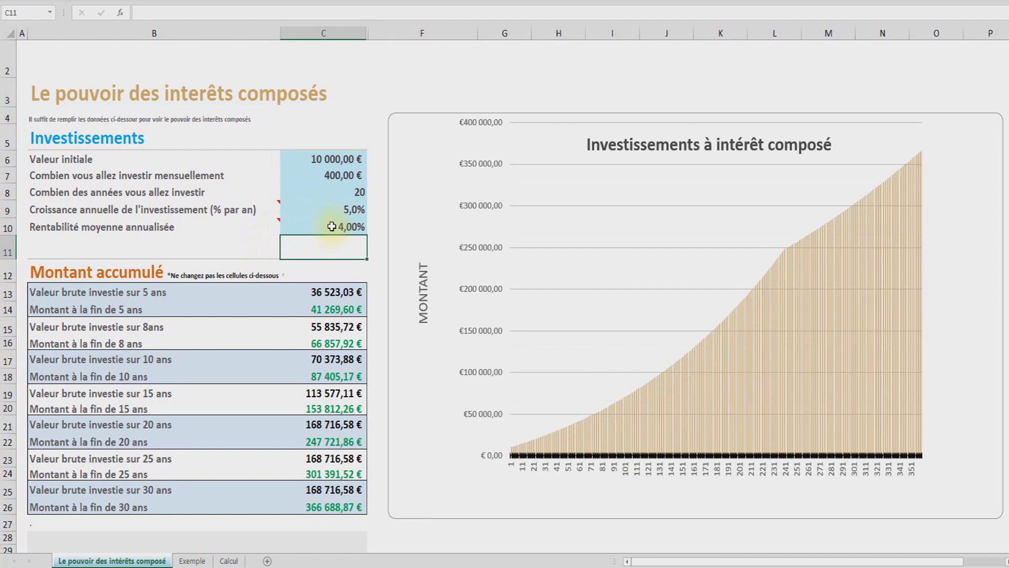
- Set the investment duration to 30 years
{"action": "left_click", "coordinate": [342, 189]}
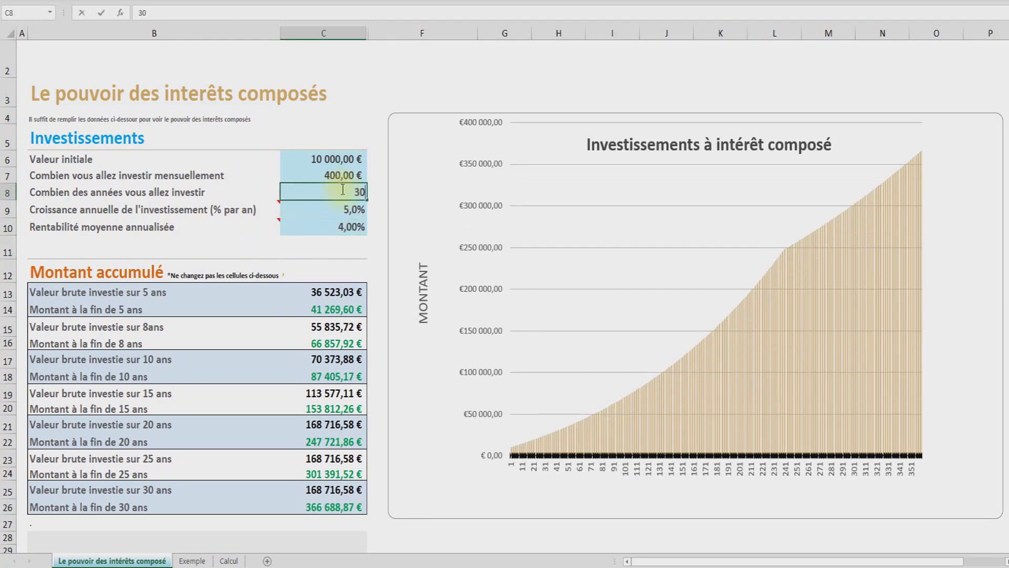
{"action": "type", "text": "30"}
{"action": "key", "text": "Return"}
- Try an average annualised return of 7%, and set the return back to 6%
{"action": "left_click", "coordinate": [335, 226]}
{"action": "type", "text": "7"}
{"action": "key", "text": "Return"}
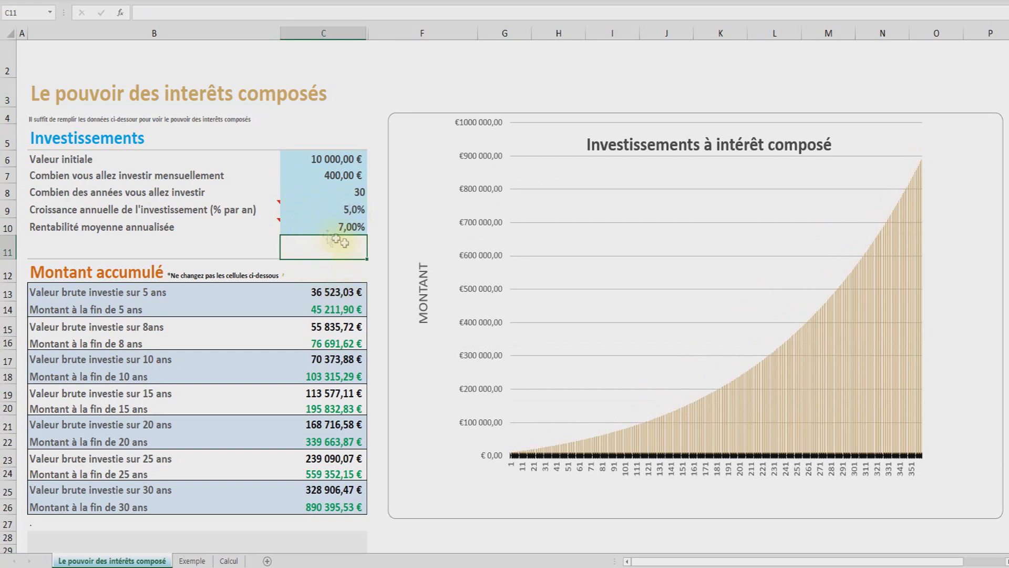
{"action": "left_click", "coordinate": [344, 226]}
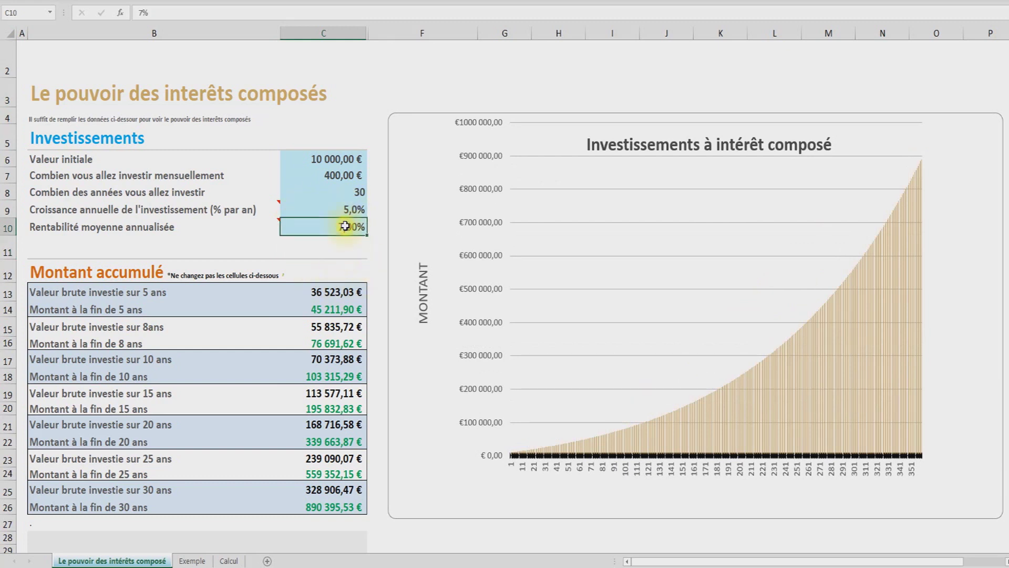
{"action": "type", "text": "6"}
{"action": "key", "text": "Return"}
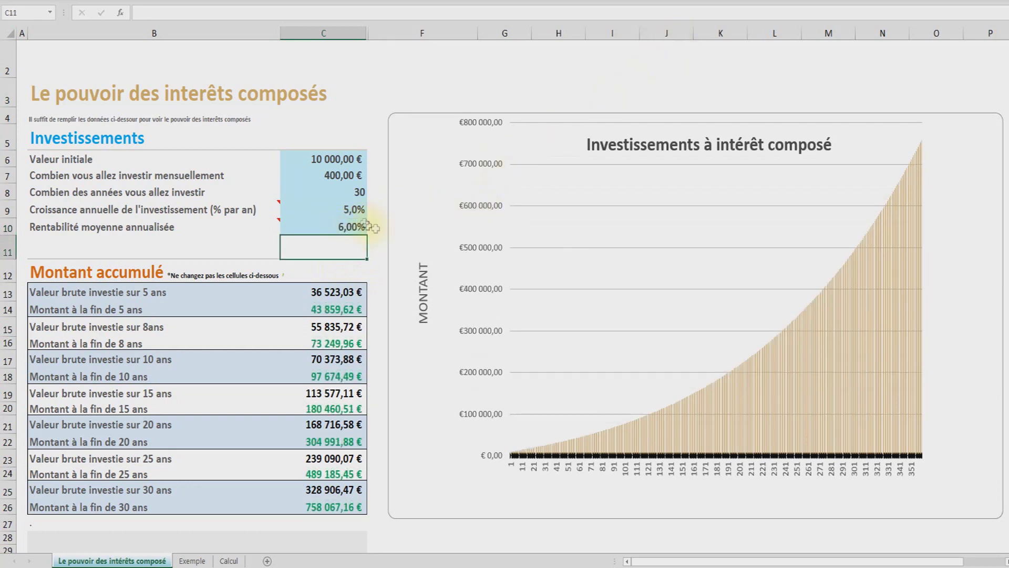
- Try average annualised returns of 12% and 17%
{"action": "left_click", "coordinate": [336, 226]}
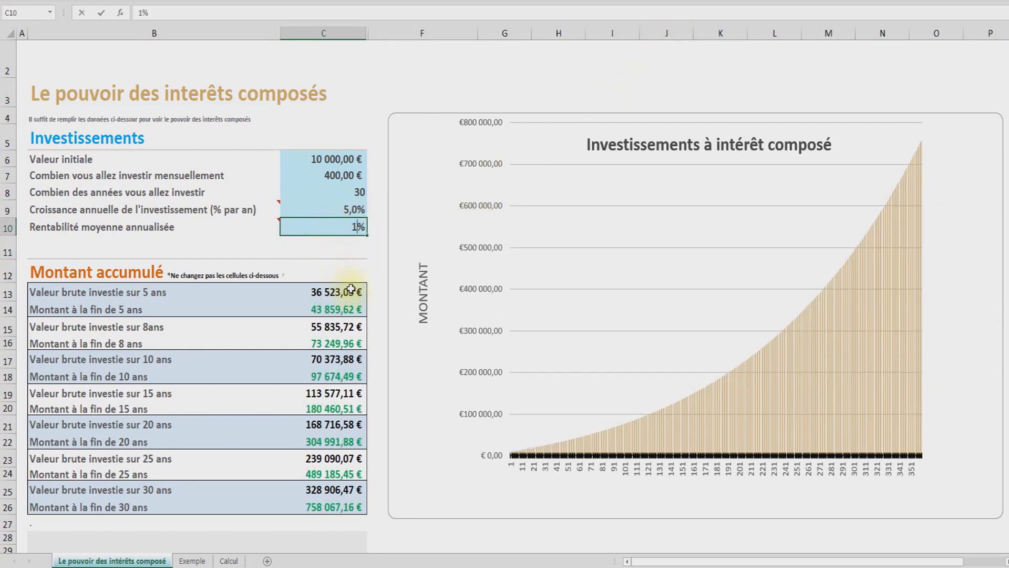
{"action": "key", "text": "Return"}
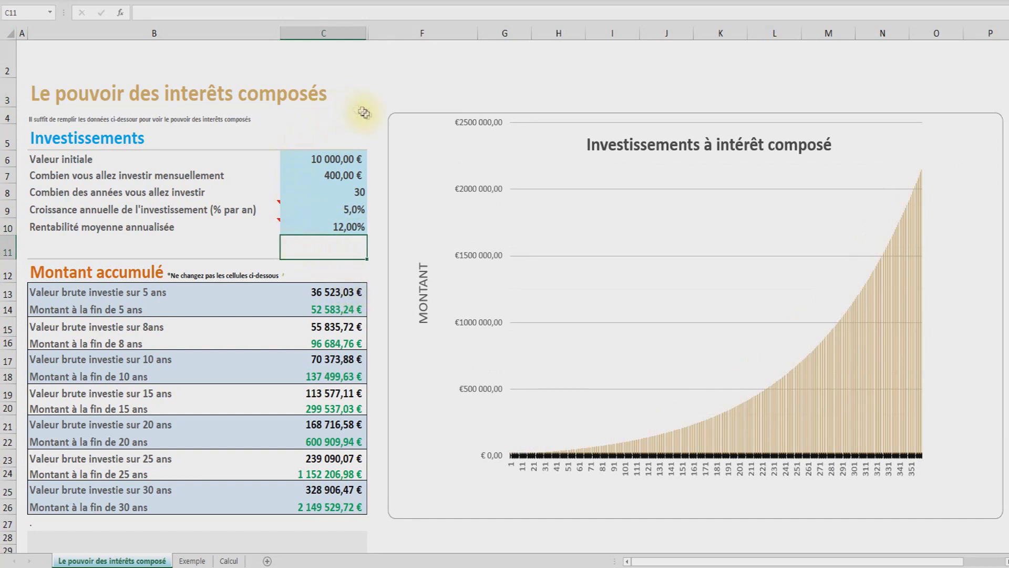
{"action": "left_click", "coordinate": [358, 228]}
{"action": "key", "text": "Return"}
- Check the amount at 30 years and set the initial value of the investment to 0 €
{"action": "left_click", "coordinate": [318, 504]}
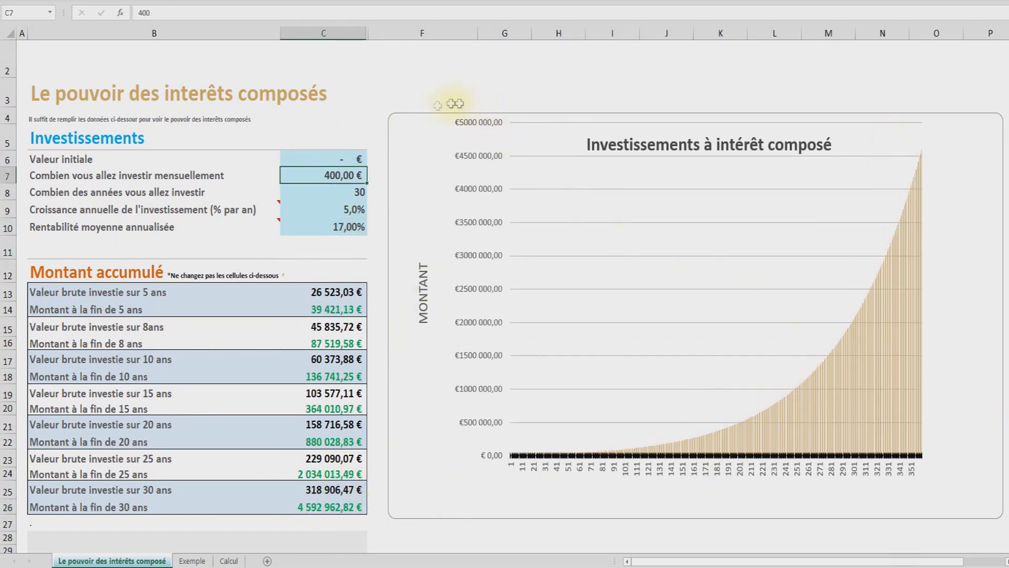
{"action": "left_click", "coordinate": [382, 106]}
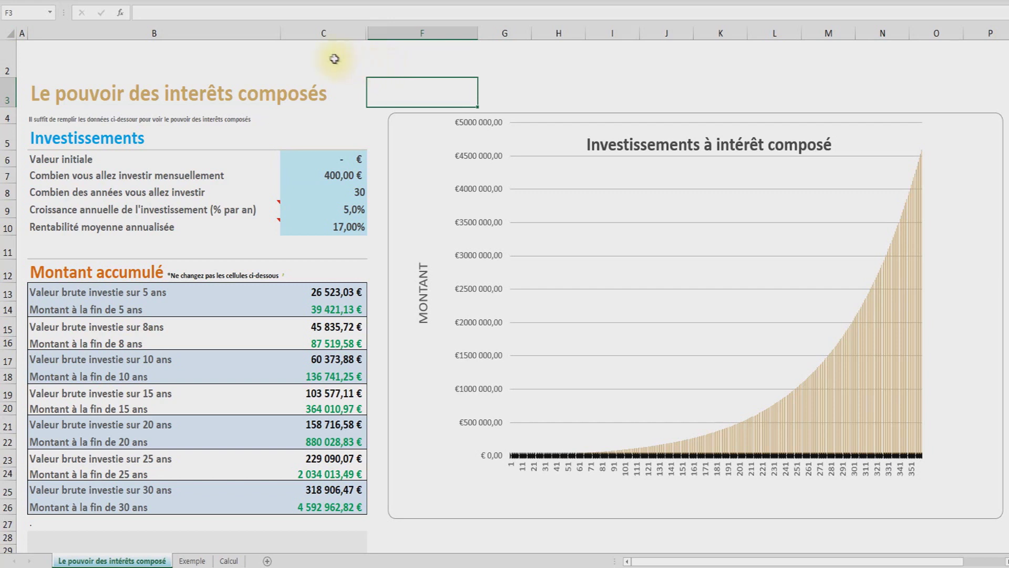
{"action": "left_click", "coordinate": [334, 59]}
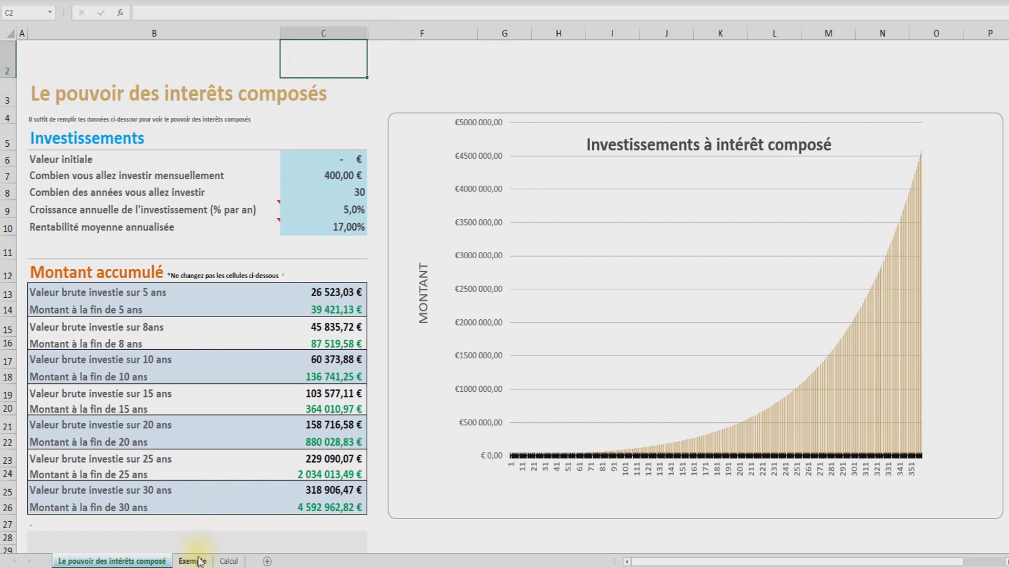
- Open the Exemple sheet and review the five investment types and the inflation rate in the comparison table
{"action": "left_click", "coordinate": [200, 562]}
{"action": "left_click", "coordinate": [146, 100]}
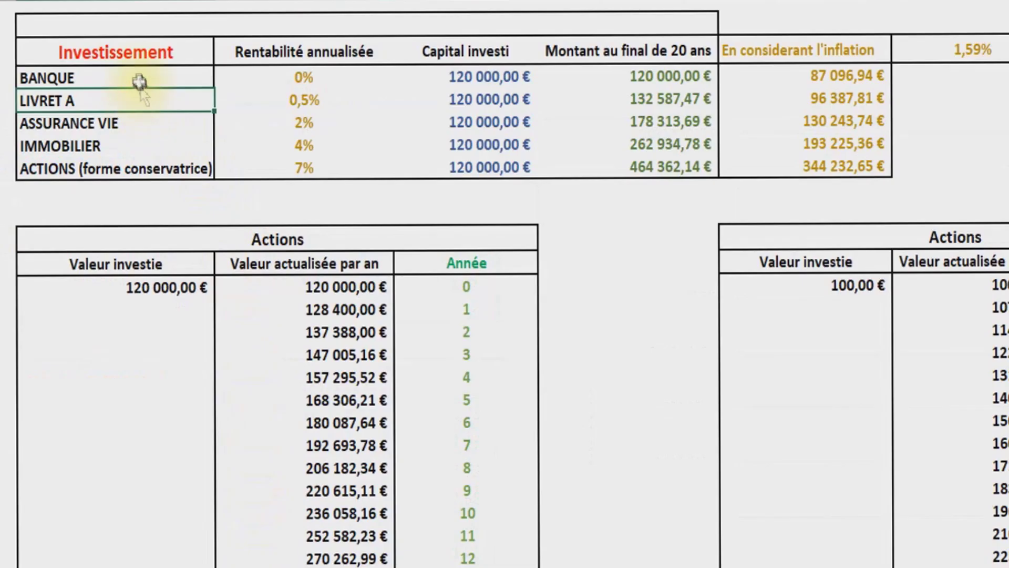
{"action": "left_click", "coordinate": [138, 80]}
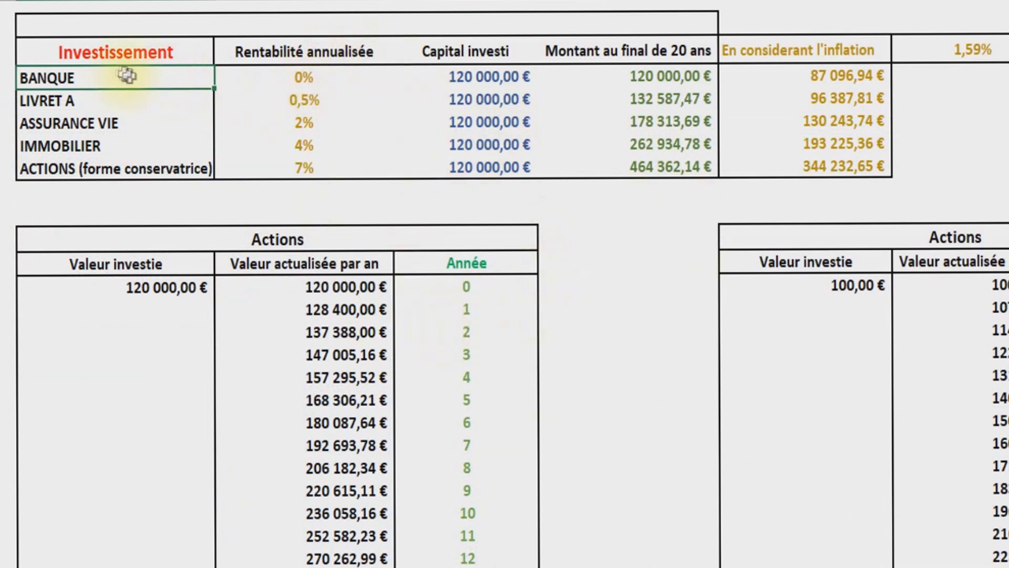
{"action": "left_click", "coordinate": [135, 105]}
{"action": "left_click", "coordinate": [127, 123]}
{"action": "left_click", "coordinate": [144, 150]}
{"action": "left_click", "coordinate": [157, 169]}
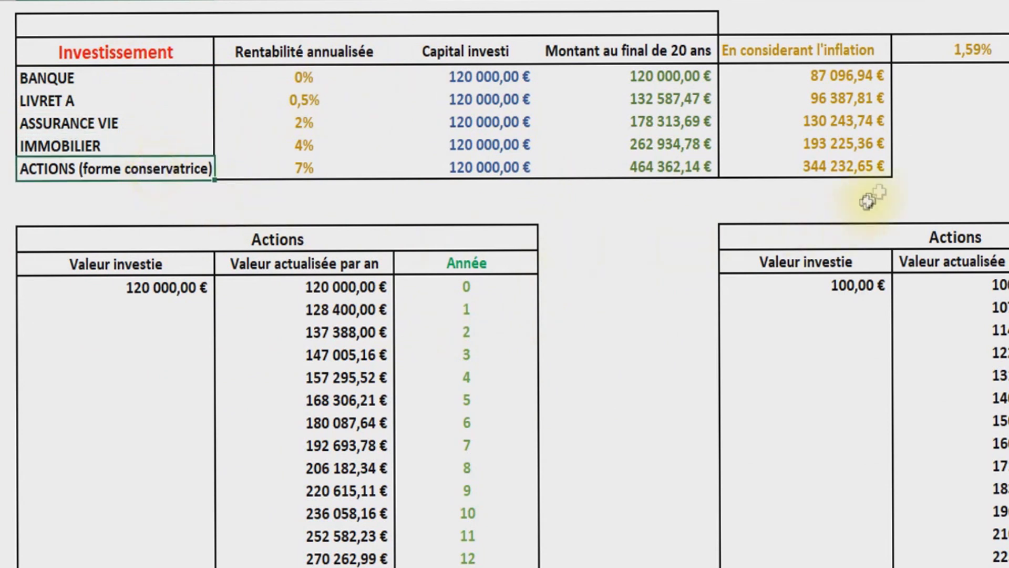
{"action": "left_click", "coordinate": [907, 48]}
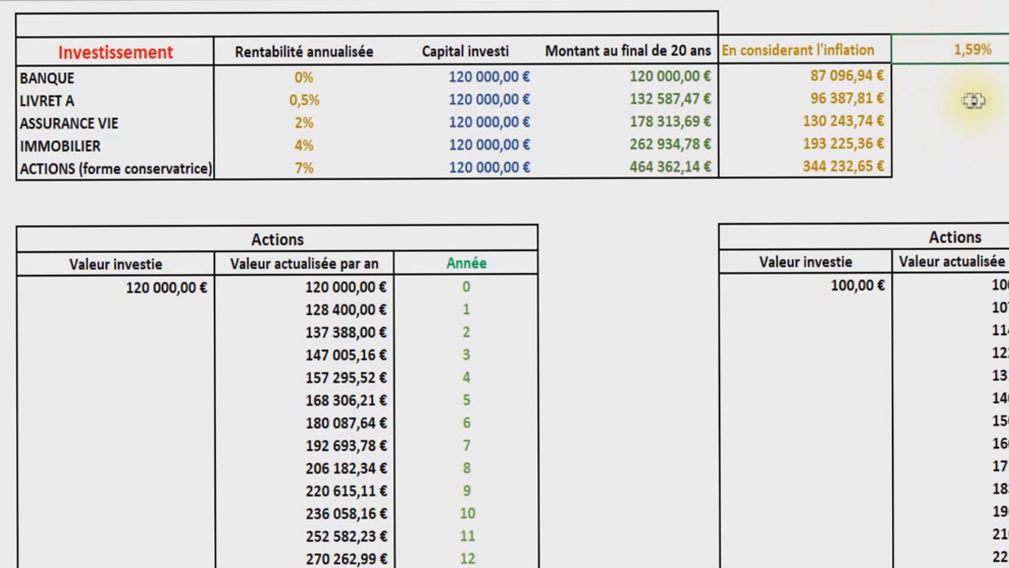
- Compare the capital invested with the final 20-year amounts in the comparison table
{"action": "left_click", "coordinate": [467, 80]}
{"action": "left_click", "coordinate": [499, 102]}
{"action": "left_click", "coordinate": [646, 74]}
{"action": "left_click", "coordinate": [647, 123]}
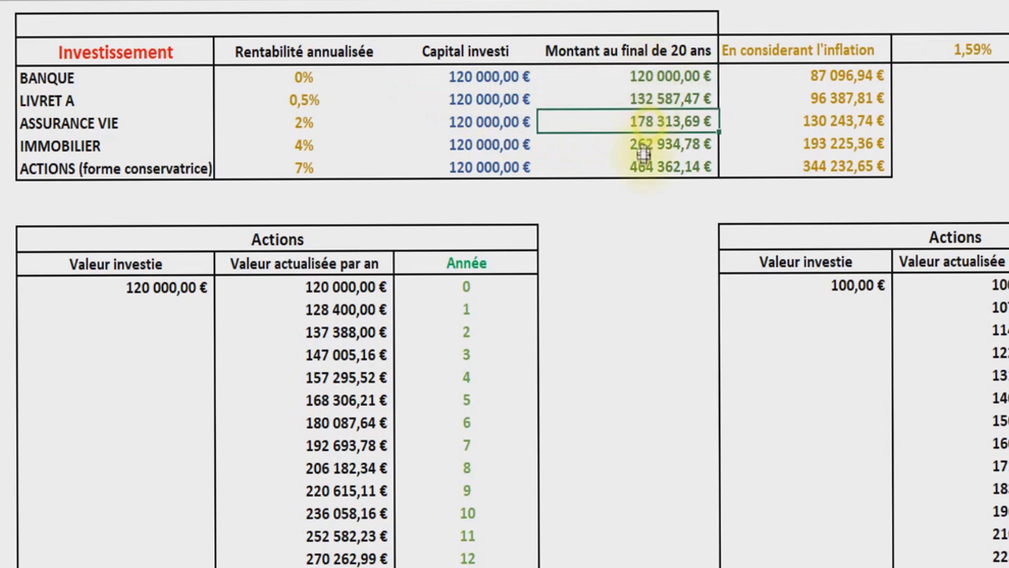
{"action": "left_click", "coordinate": [631, 168]}
{"action": "left_click", "coordinate": [447, 79]}
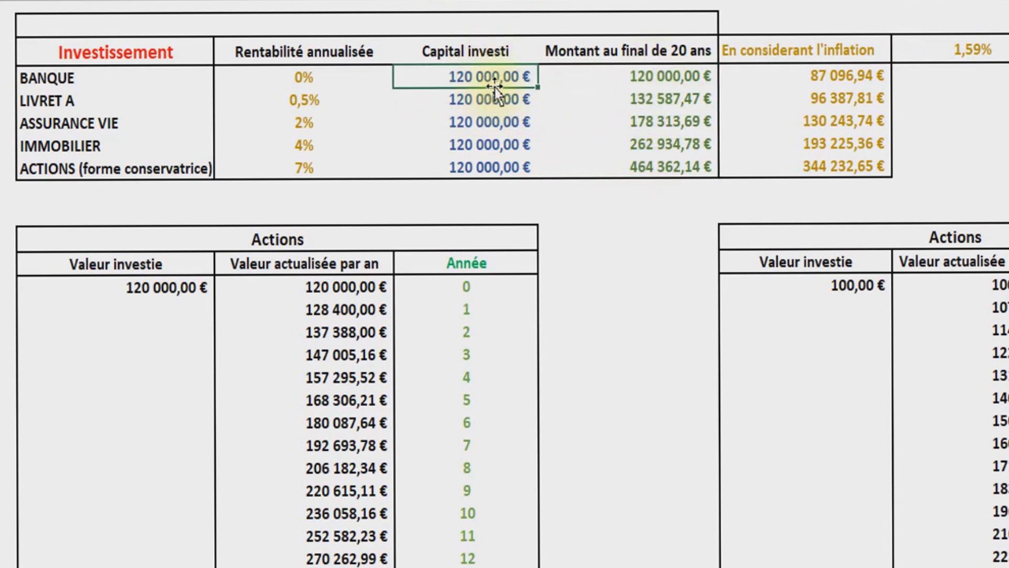
- Go through the bank, Livret A, Assurance vie and Immobilier rows, and compare the bank's 20-year amount with that of Actions
{"action": "left_click", "coordinate": [141, 78]}
{"action": "left_click", "coordinate": [137, 100]}
{"action": "left_click", "coordinate": [135, 125]}
{"action": "left_click", "coordinate": [134, 147]}
{"action": "left_click", "coordinate": [647, 77]}
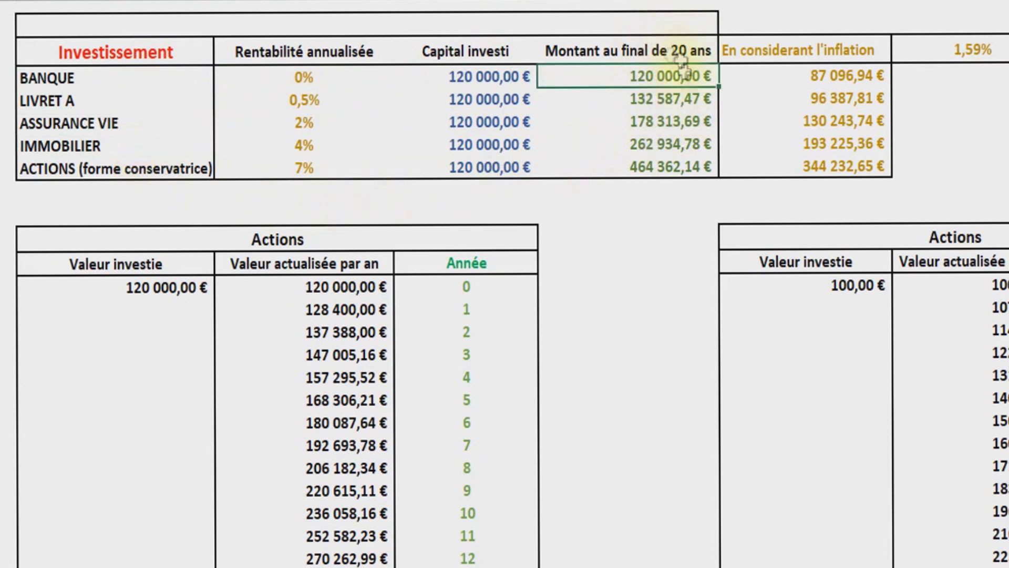
{"action": "left_click", "coordinate": [644, 170]}
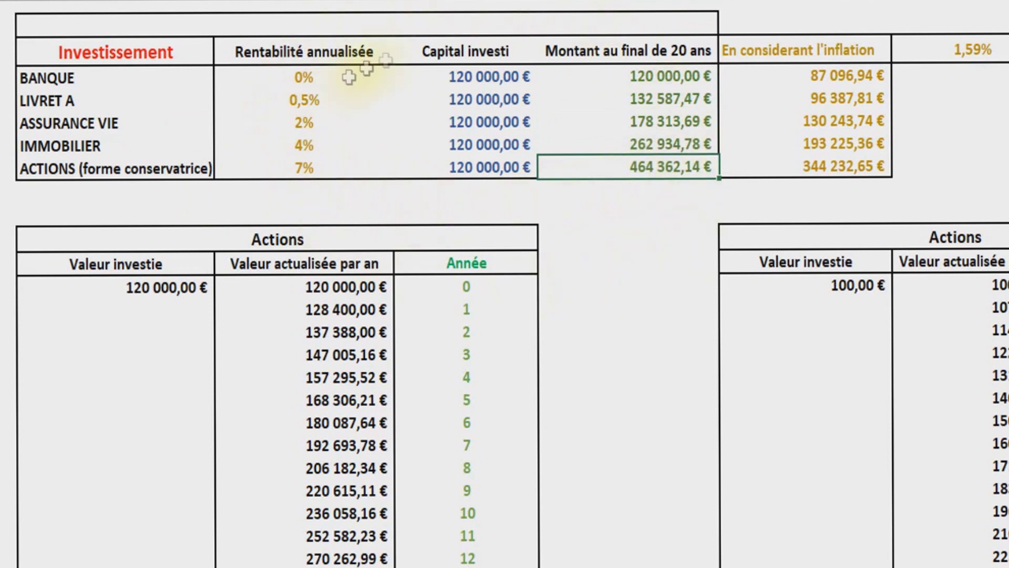
- Examine the Actions row's annualised return, invested capital, 20-year amount and the formula of its inflation-adjusted amount
{"action": "left_click", "coordinate": [158, 169]}
{"action": "left_click", "coordinate": [303, 168]}
{"action": "left_click", "coordinate": [184, 202]}
{"action": "left_click", "coordinate": [144, 165]}
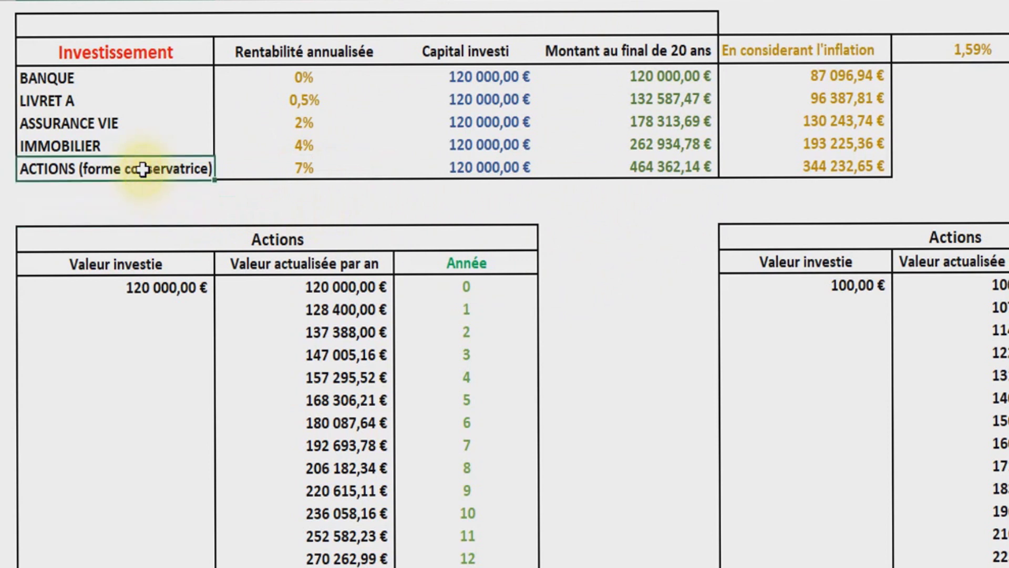
{"action": "left_click", "coordinate": [291, 168]}
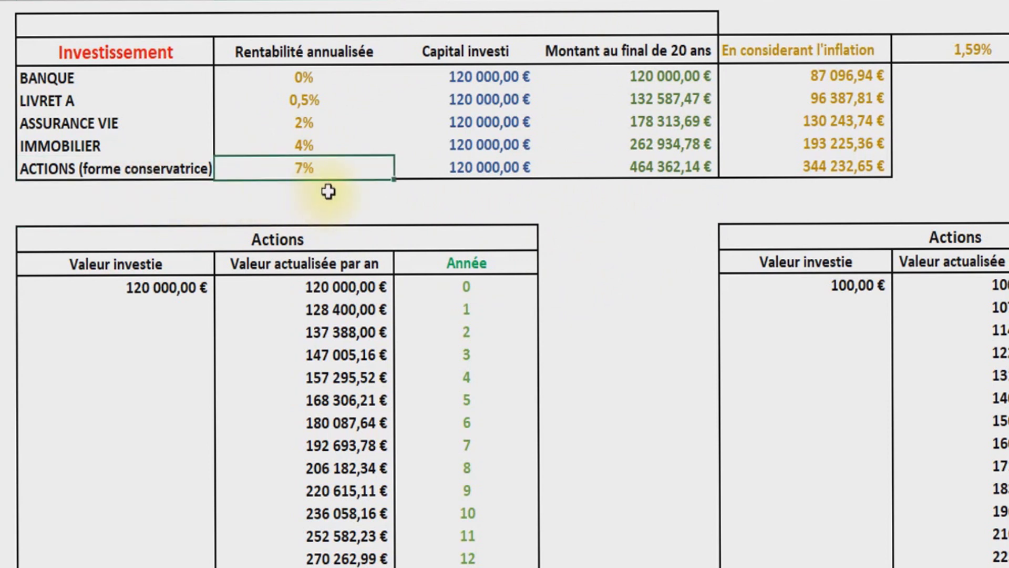
{"action": "left_click", "coordinate": [490, 167]}
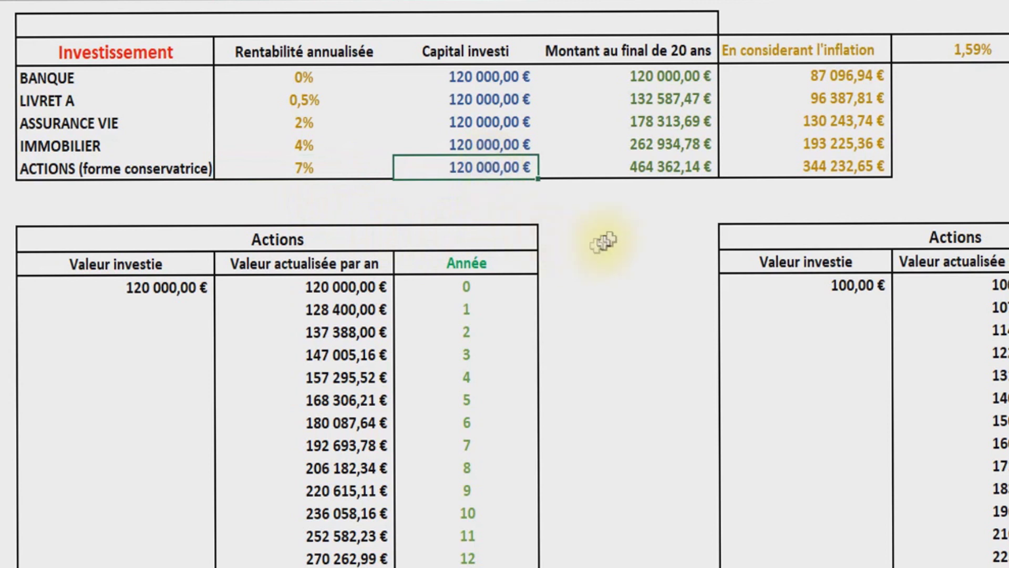
{"action": "left_click", "coordinate": [650, 175]}
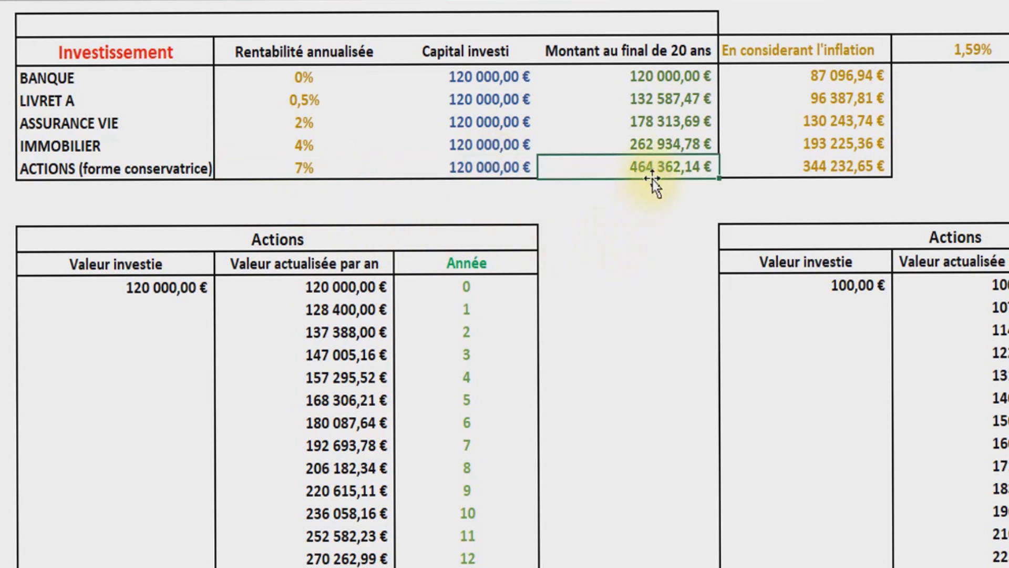
{"action": "double_click", "coordinate": [810, 166]}
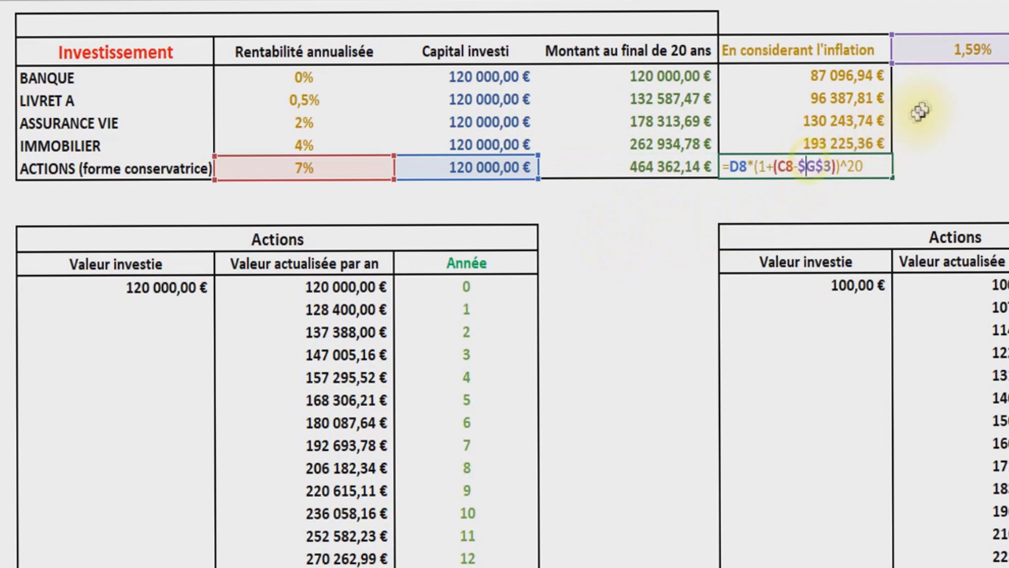
{"action": "key", "text": "Return"}
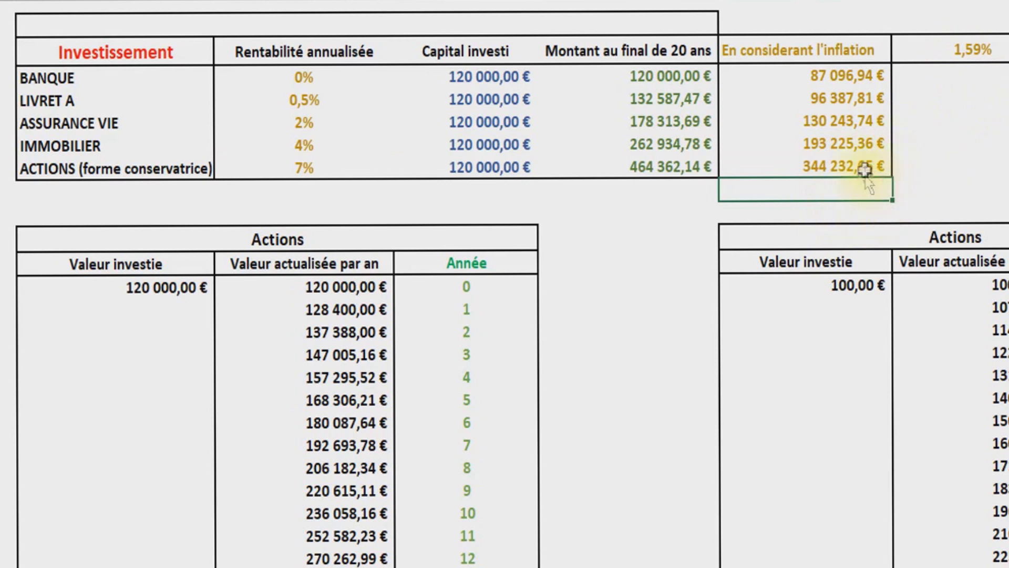
- Review the capital invested in the bank, Livret A, Assurance vie and Immobilier rows
{"action": "left_click", "coordinate": [483, 80]}
{"action": "left_click", "coordinate": [484, 101]}
{"action": "left_click", "coordinate": [484, 121]}
{"action": "left_click", "coordinate": [484, 145]}
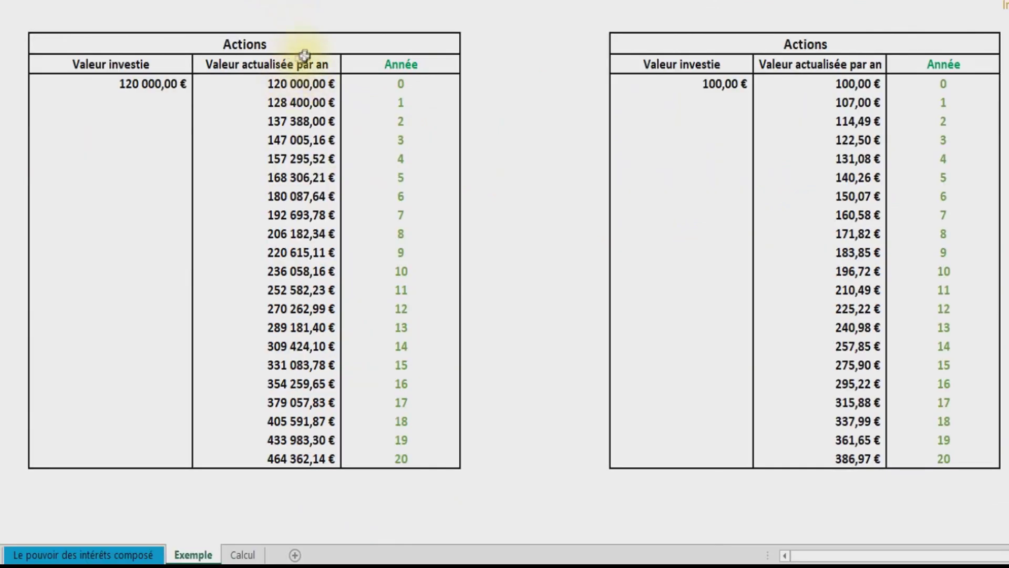
- Compare the two yearly Actions tables that start from 120 000 € and 100 €
{"action": "left_click", "coordinate": [535, 23]}
{"action": "left_click", "coordinate": [157, 86]}
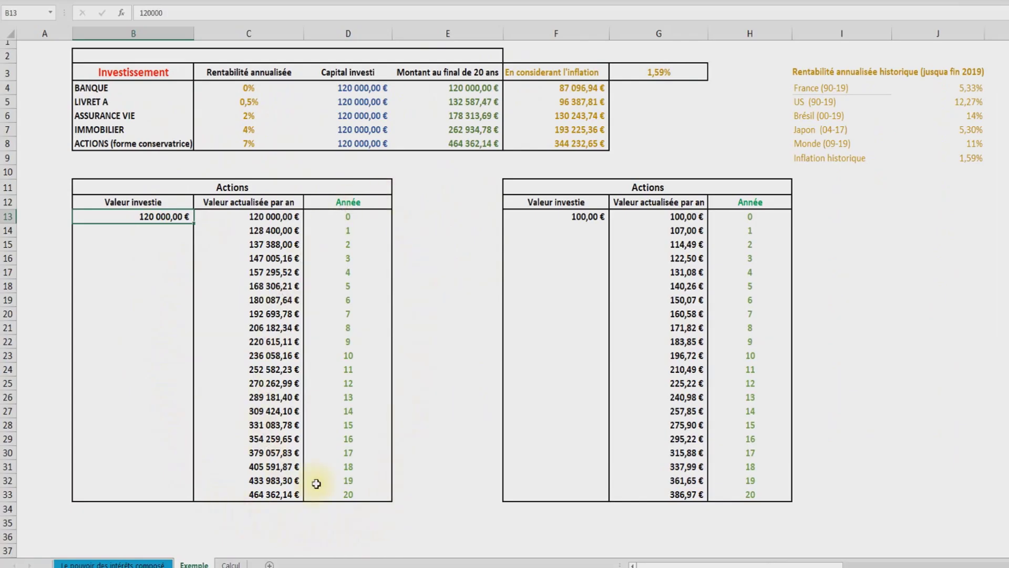
{"action": "left_click", "coordinate": [591, 216]}
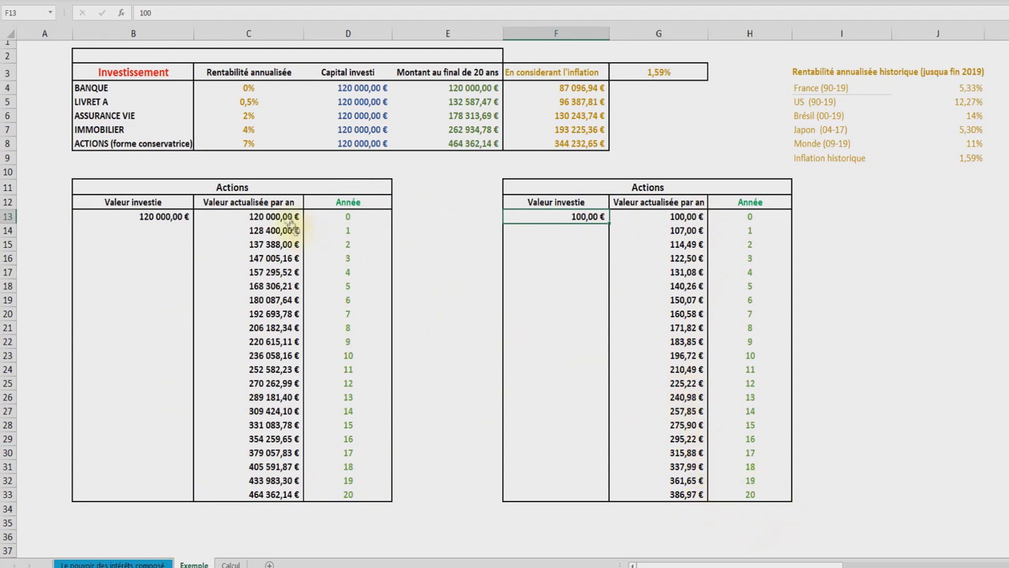
{"action": "left_click", "coordinate": [260, 186]}
{"action": "left_click", "coordinate": [582, 187]}
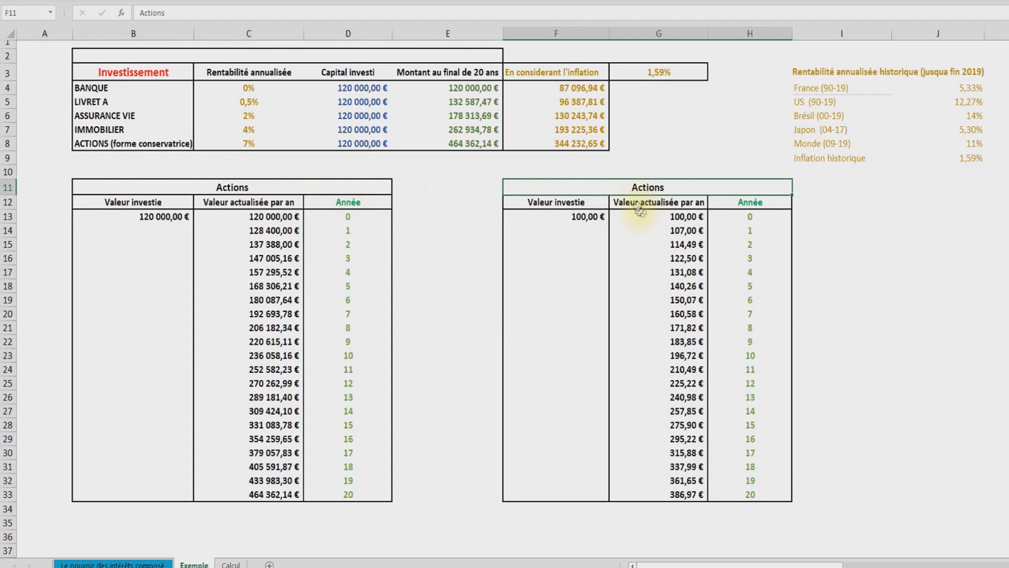
- Change the year 1 formula of the 100 € table to =G13*(1+$C$6) and fill it down to year 20
{"action": "double_click", "coordinate": [678, 231]}
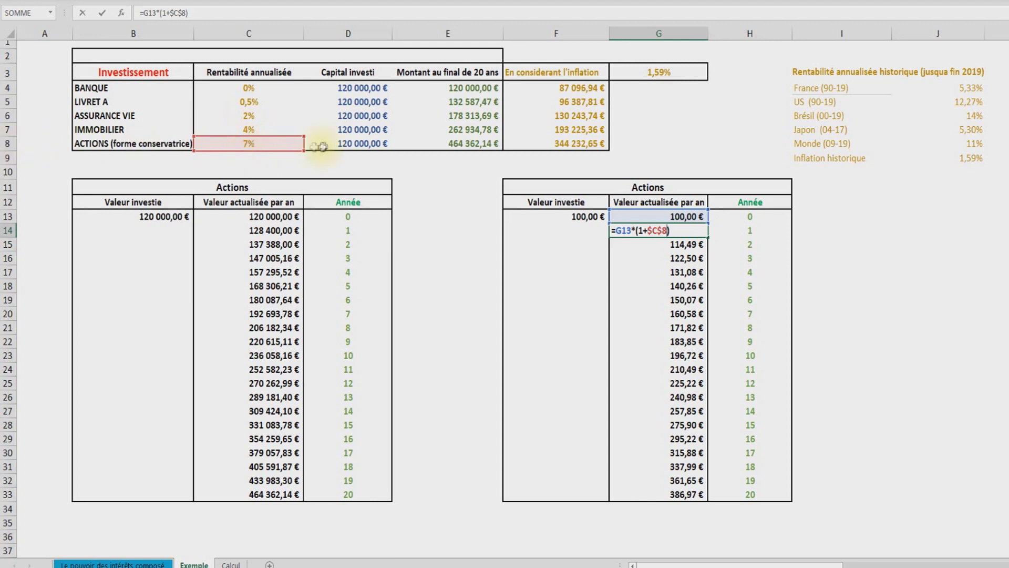
{"action": "left_click", "coordinate": [185, 13]}
{"action": "type", "text": "6"}
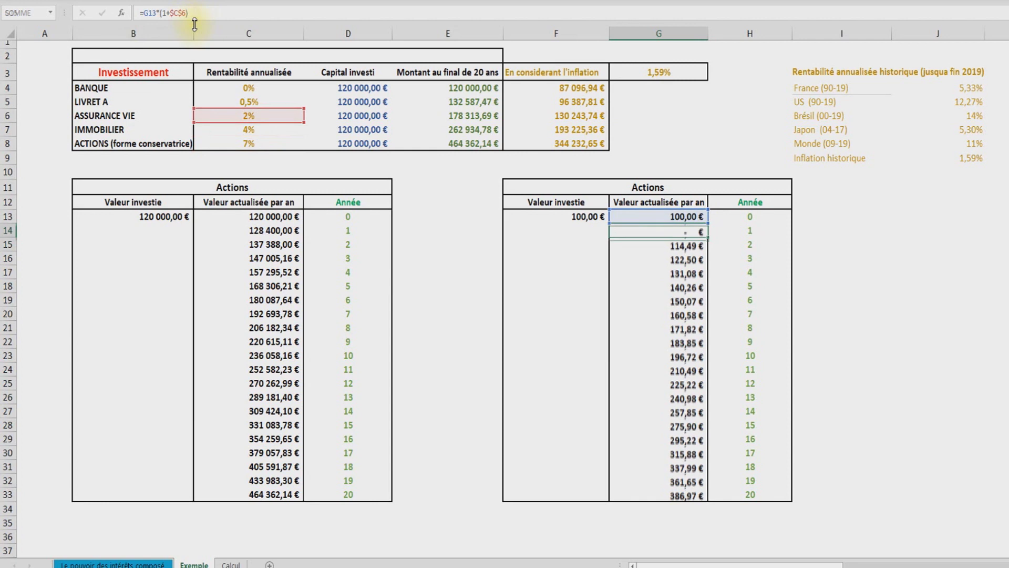
{"action": "key", "text": "Return"}
{"action": "left_click", "coordinate": [702, 234]}
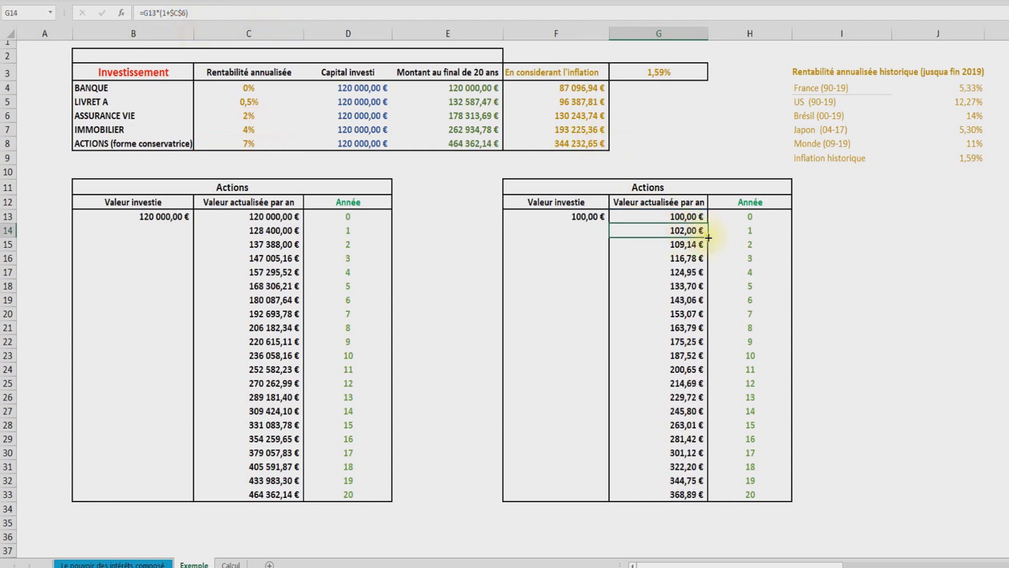
{"action": "double_click", "coordinate": [708, 238]}
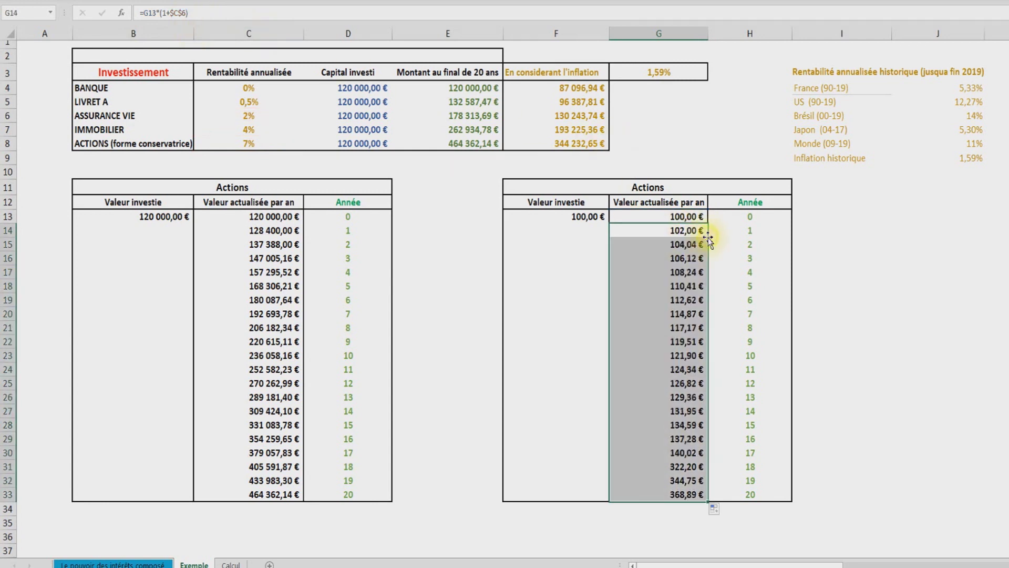
- Retitle the 100 € yearly table as Assurance vie
{"action": "left_click", "coordinate": [637, 187]}
{"action": "type", "text": "Assurance vie"}
{"action": "key", "text": "Return"}
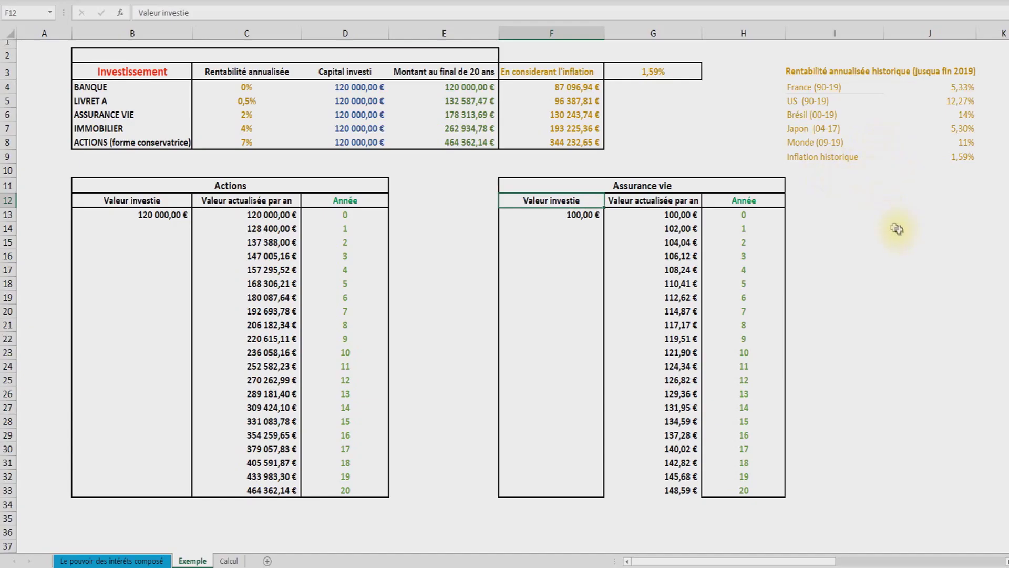
- Return to the compound interest calculator sheet and set the average annualised return to 6%
{"action": "left_click", "coordinate": [131, 561]}
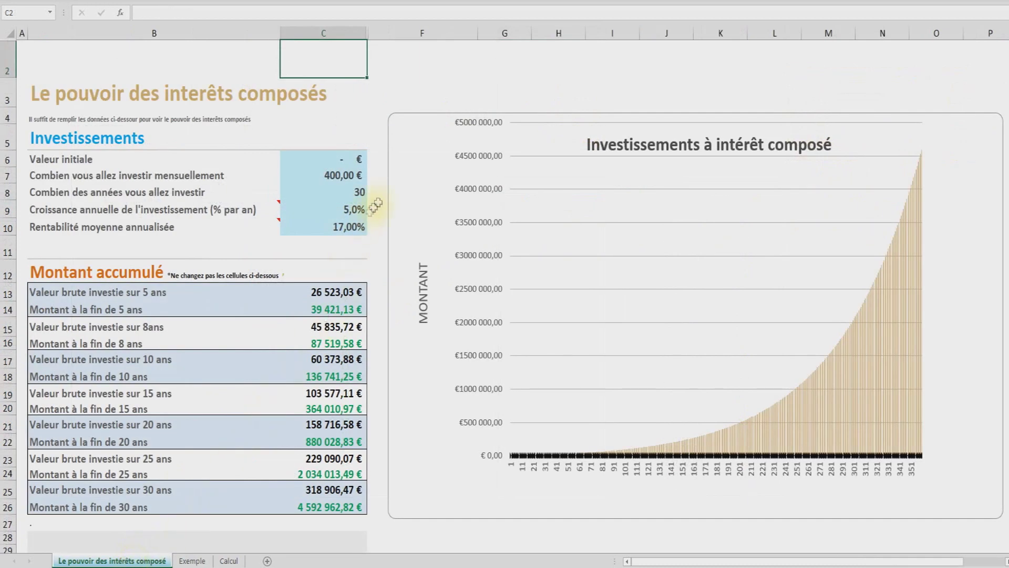
{"action": "left_click", "coordinate": [390, 86]}
{"action": "left_click", "coordinate": [330, 231]}
{"action": "type", "text": "6"}
{"action": "key", "text": "Return"}
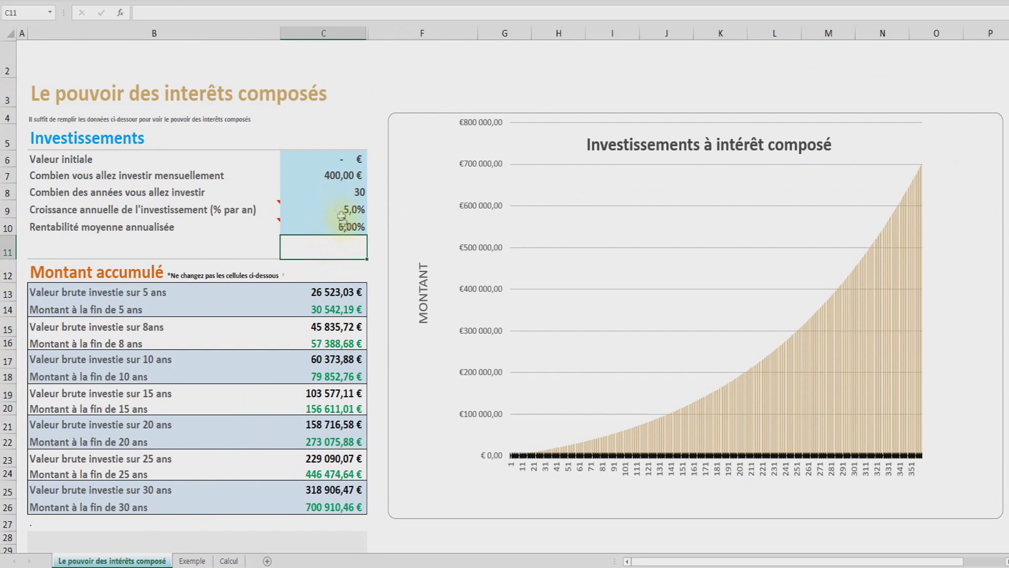